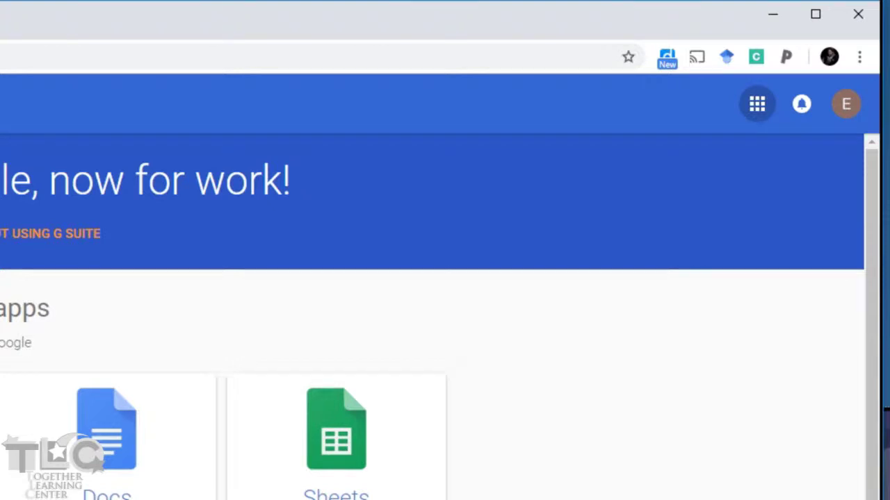
# Move back and forward between the Google homepage and the G Suite apps page, then open the Google apps grid
pyautogui.hotkey('alt', 'Left')
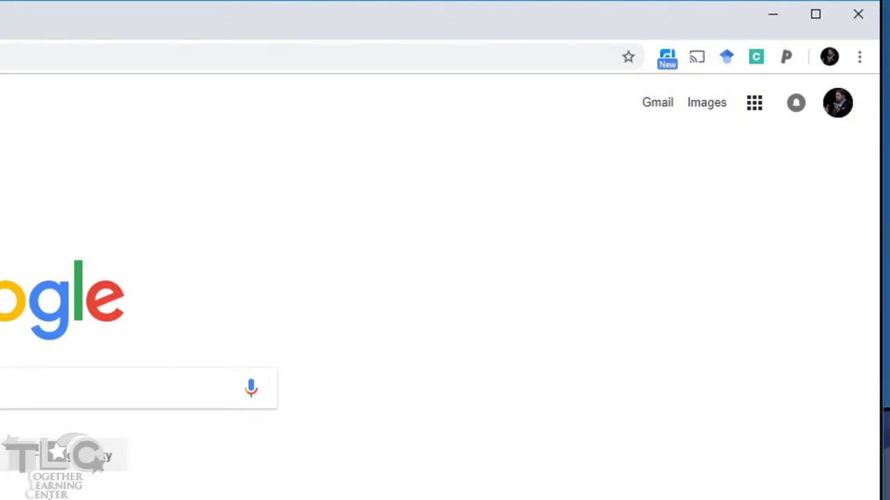
pyautogui.hotkey('alt', 'Right')
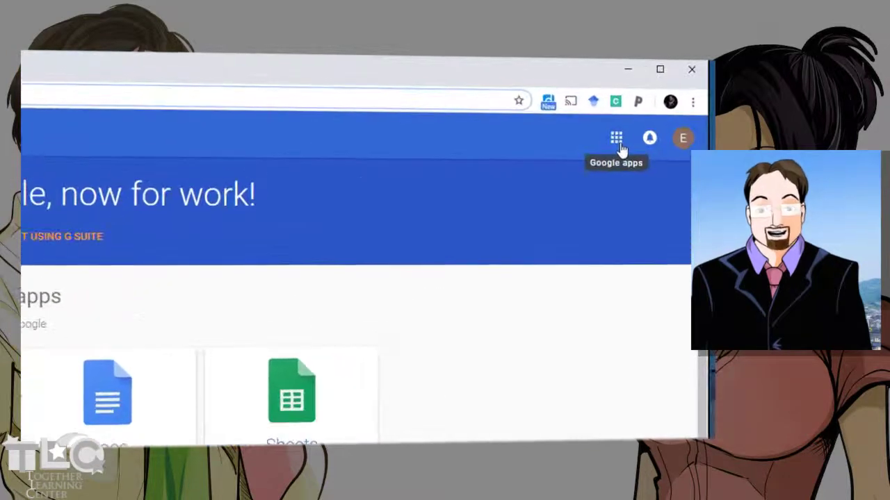
pyautogui.click(616, 138)
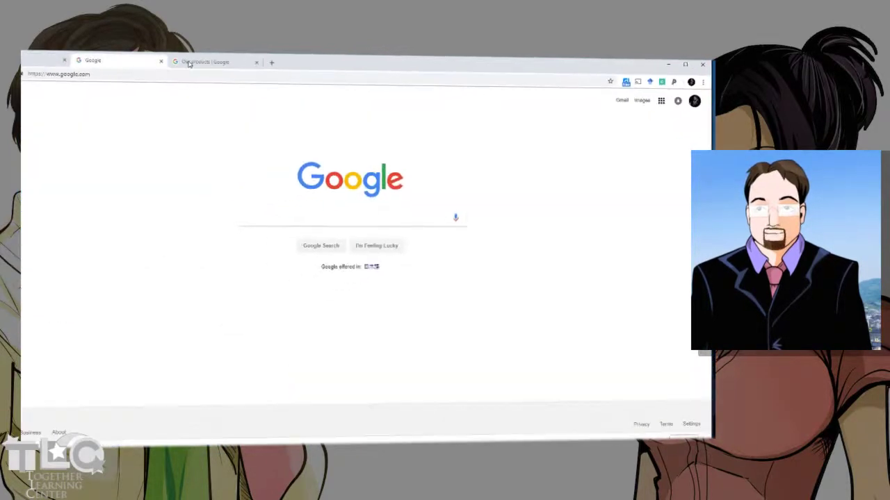
# Toggle the Google apps grid and return to the G Suite 'Your apps' tab
pyautogui.click(665, 98)
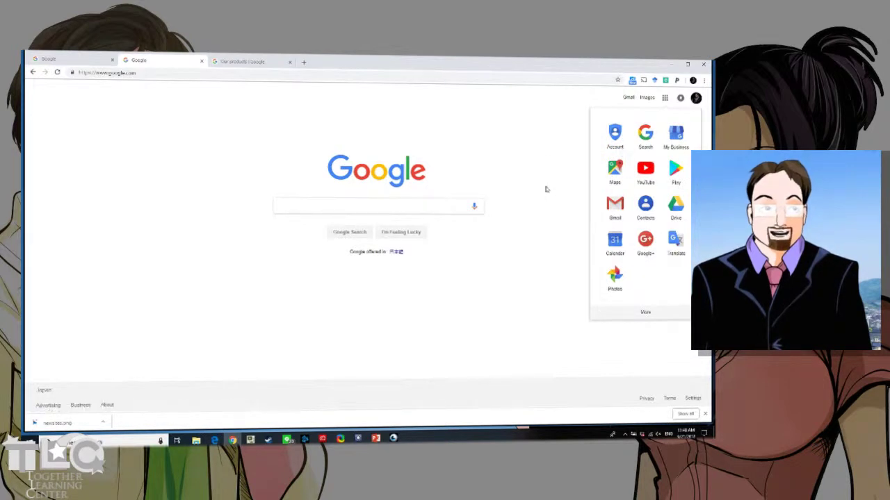
pyautogui.click(665, 98)
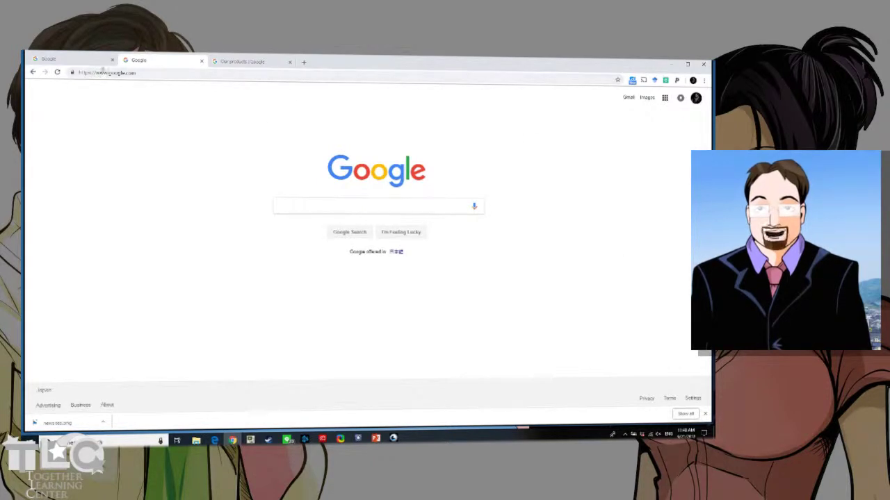
pyautogui.click(86, 61)
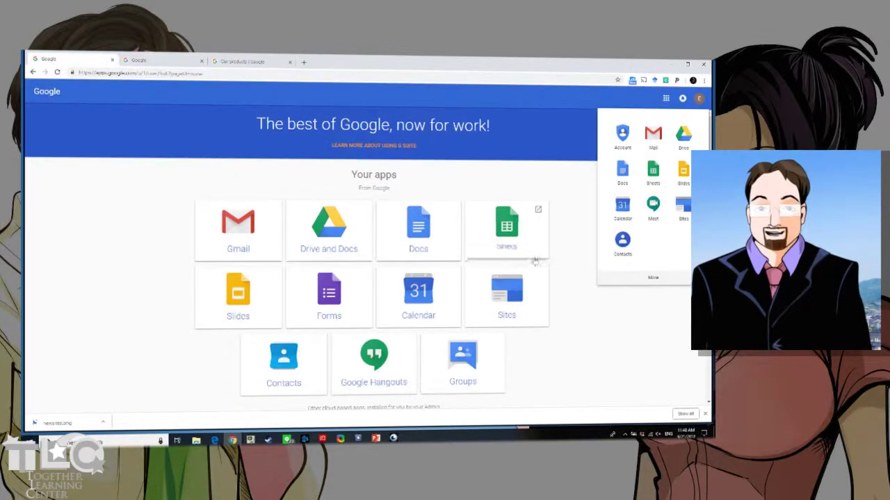
pyautogui.click(574, 323)
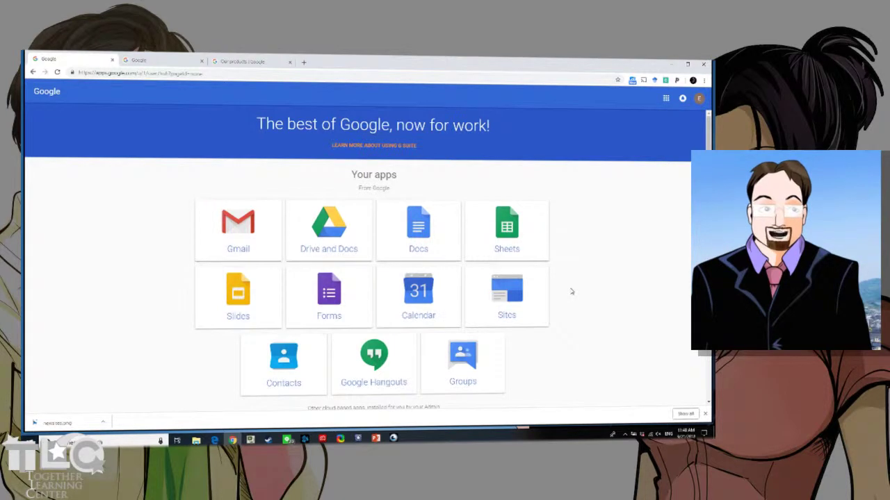
pyautogui.moveTo(452, 250); pyautogui.dragTo(361, 247)
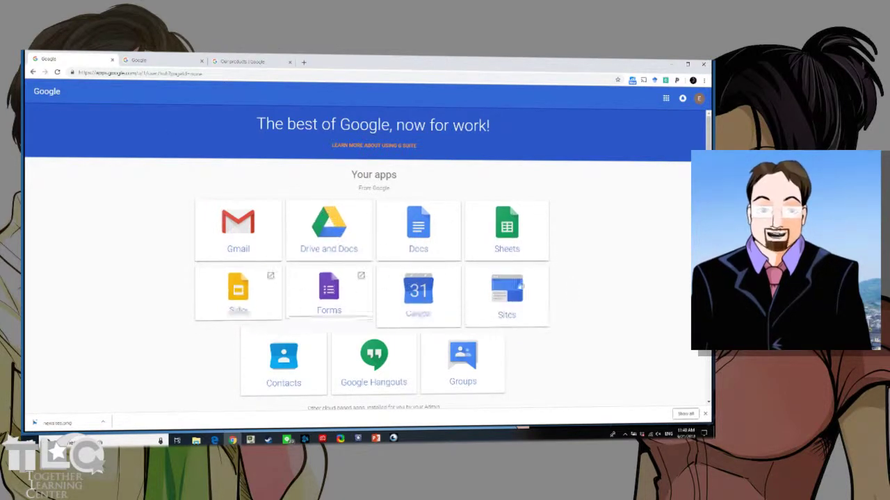
pyautogui.moveTo(514, 289); pyautogui.dragTo(520, 285)
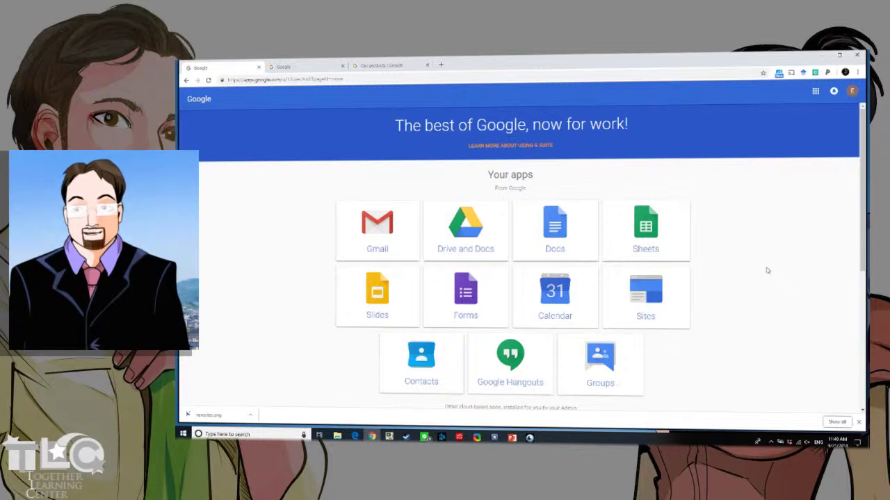
# Replace the web address with sites.google.com to load the classic Google Sites home
pyautogui.click(816, 93)
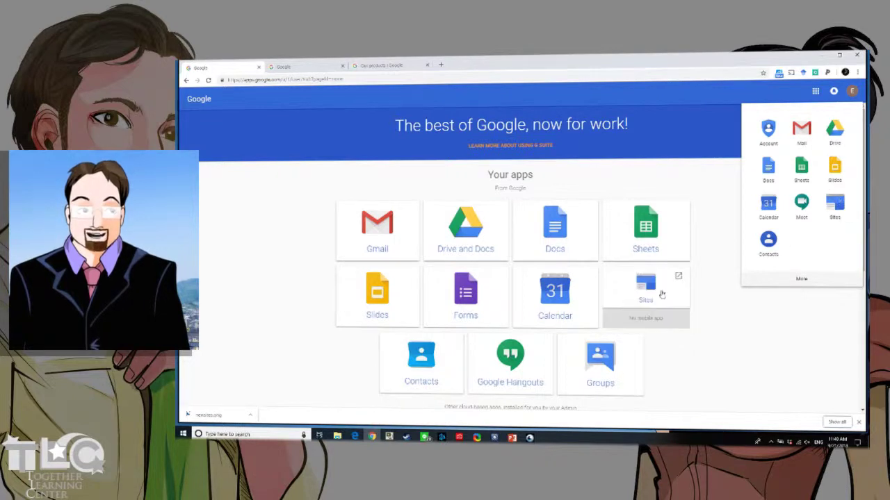
pyautogui.moveTo(343, 80); pyautogui.dragTo(270, 80)
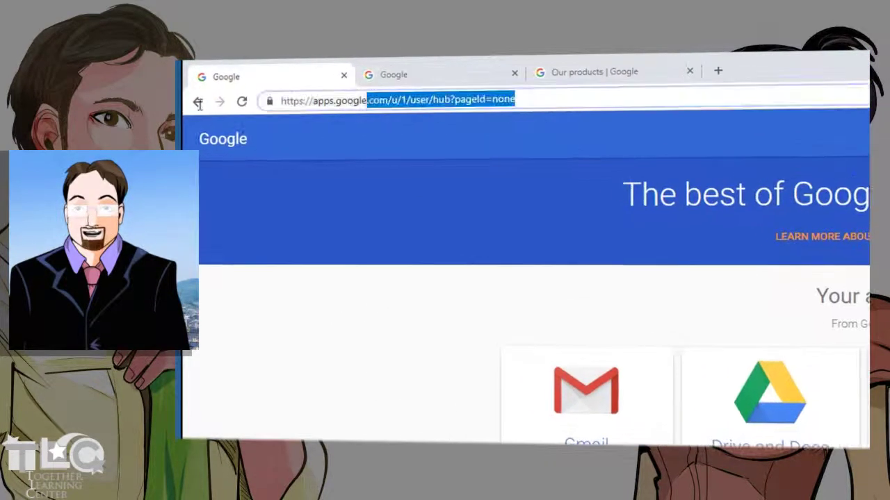
pyautogui.moveTo(198, 103); pyautogui.dragTo(198, 104)
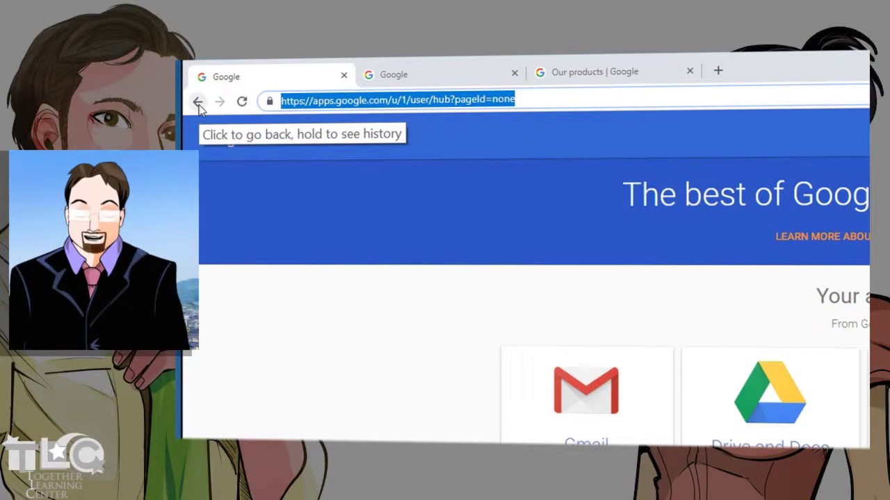
pyautogui.write('sites.g')
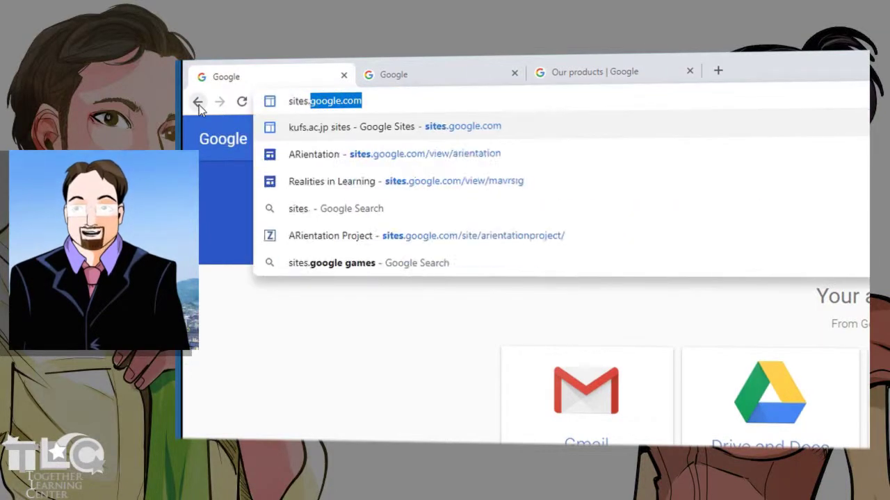
pyautogui.write('oogle.com')
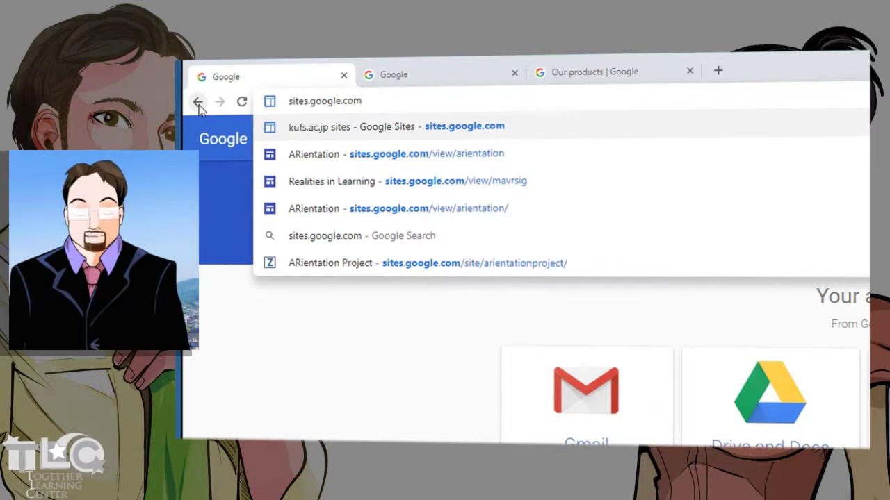
pyautogui.press('Return')
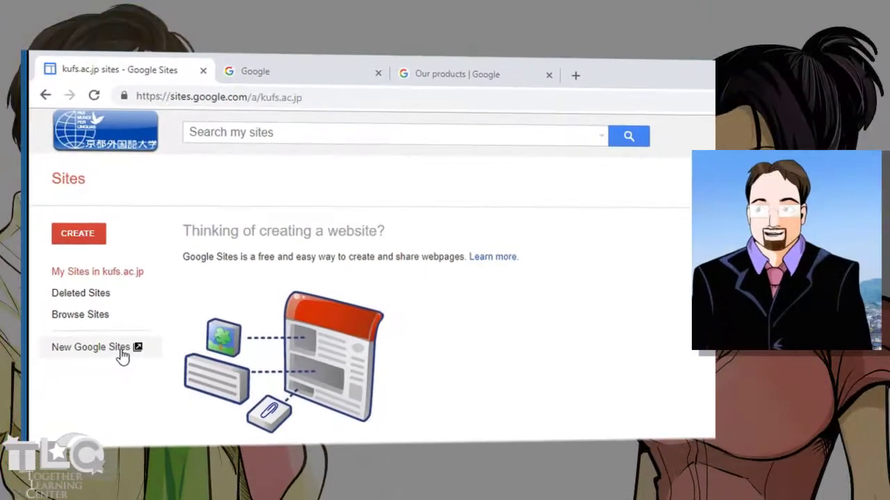
# Switch to New Google Sites from the left sidebar
pyautogui.click(120, 351)
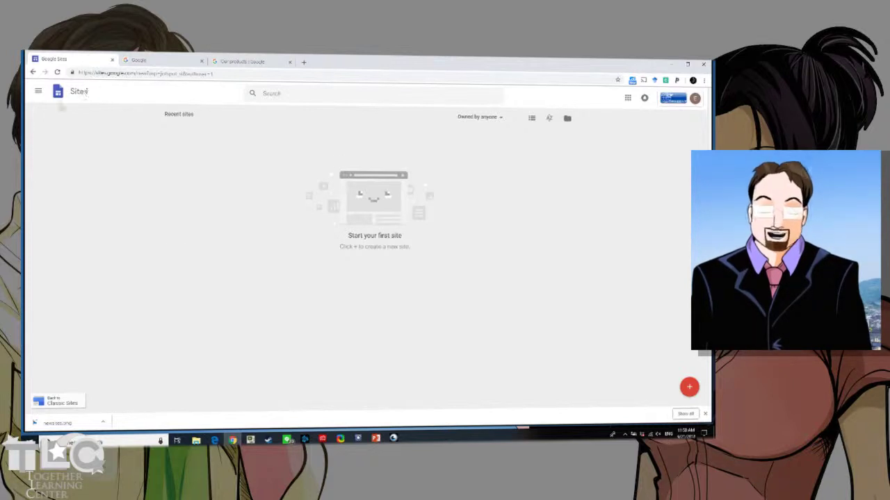
# Switch to the other Google account, whose recent sites include ARientation and IMMERSIV
pyautogui.click(38, 93)
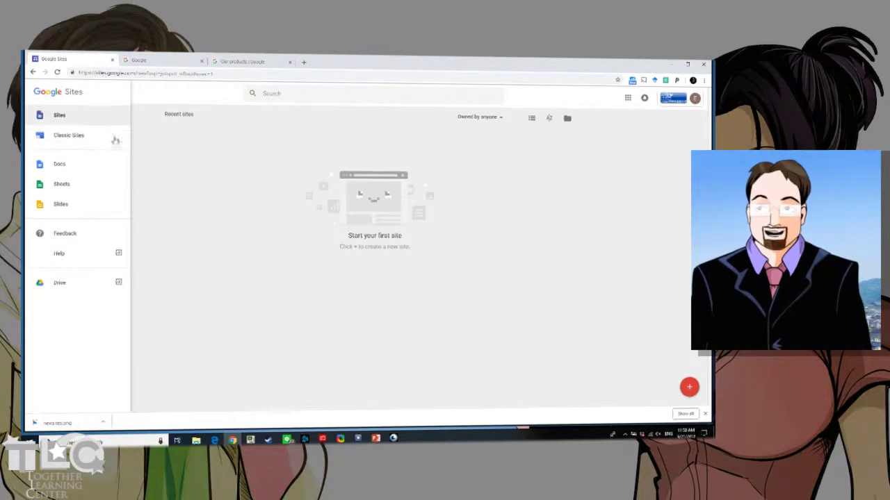
pyautogui.click(150, 185)
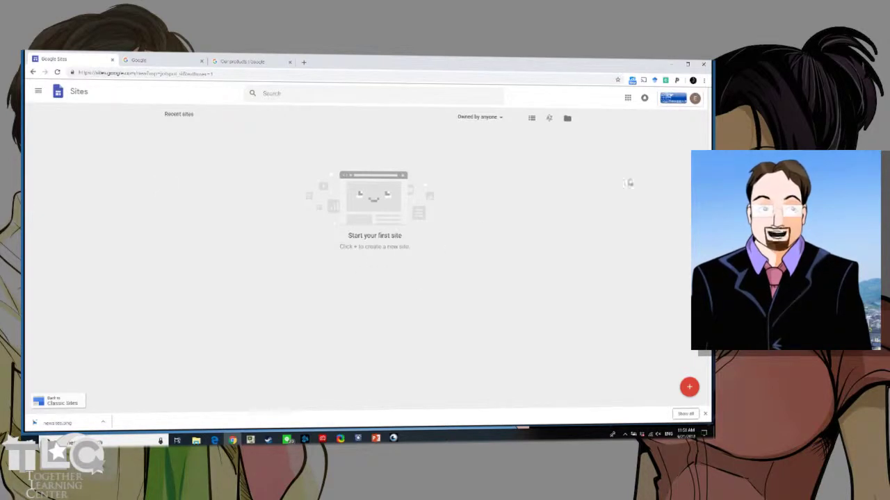
pyautogui.click(694, 99)
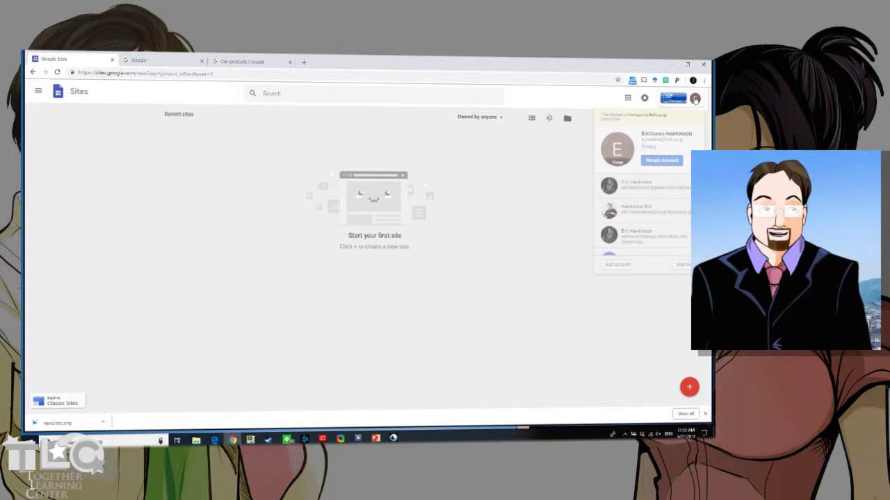
pyautogui.click(664, 192)
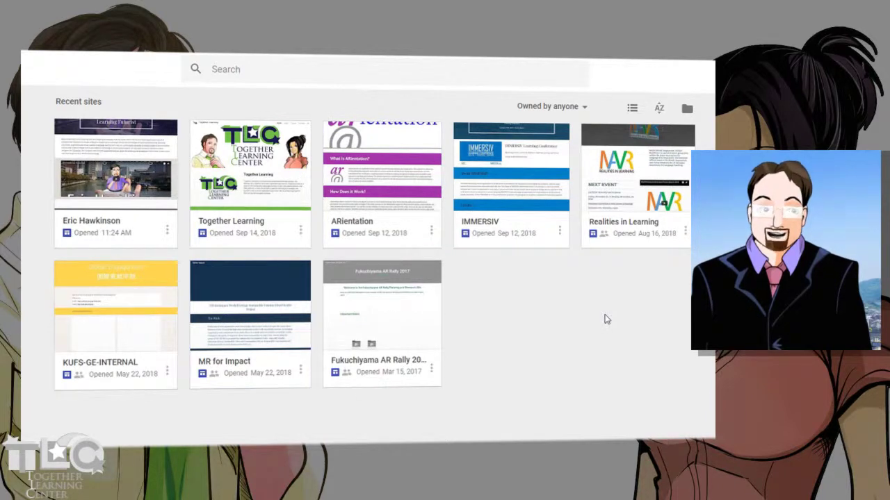
# Open the ARientation site card in the editor
pyautogui.click(394, 174)
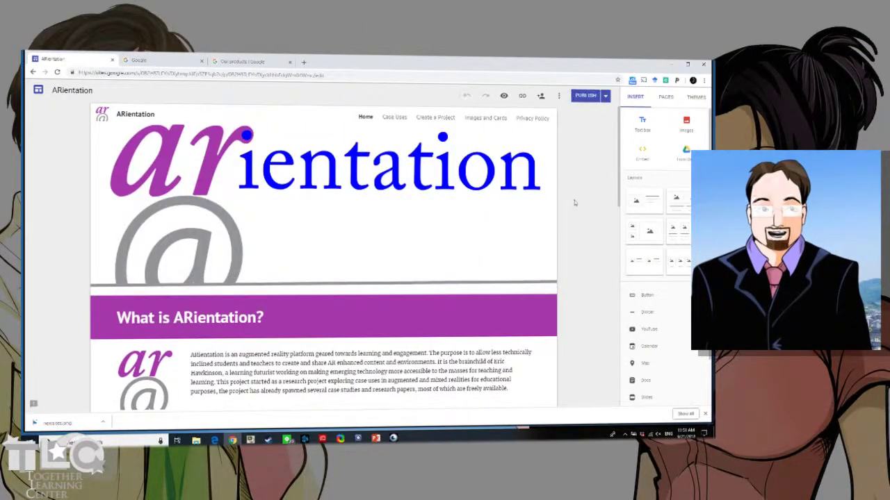
# Scroll through and preview the ARientation site, then go back to the recent sites list
pyautogui.scroll(-10, 564, 196)
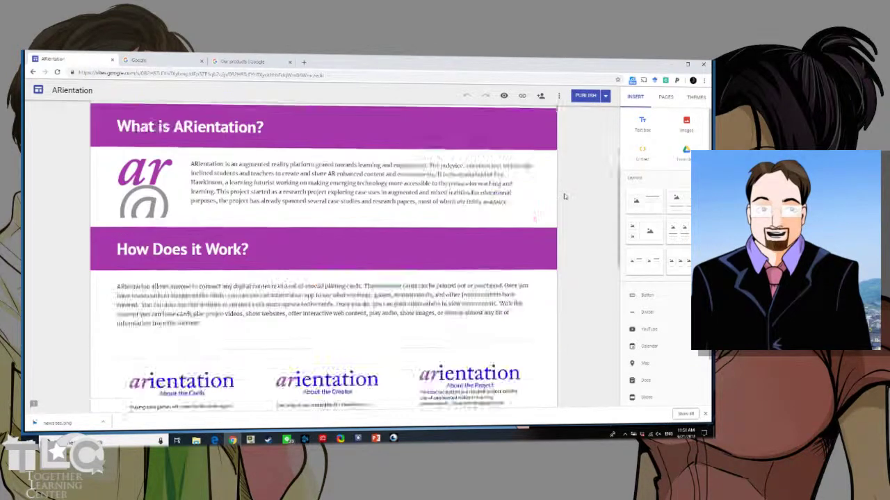
pyautogui.scroll(-2, 564, 197)
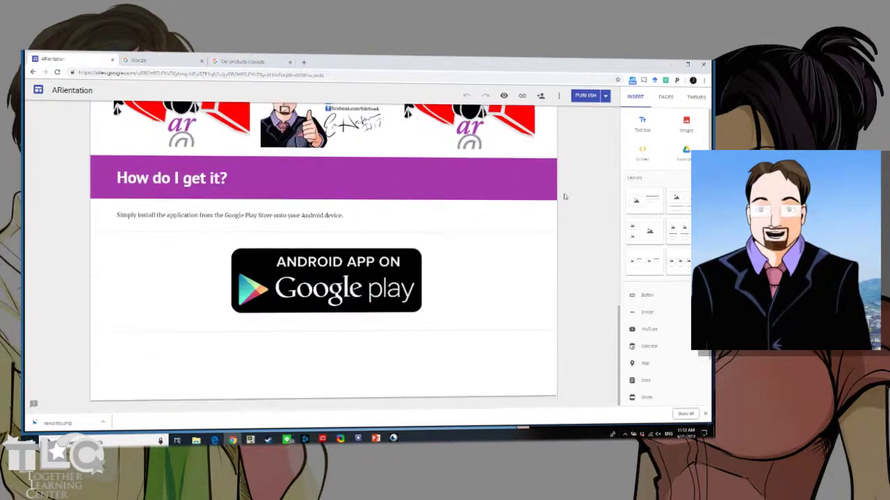
pyautogui.scroll(5, 564, 208)
pyautogui.scroll(5, 564, 209)
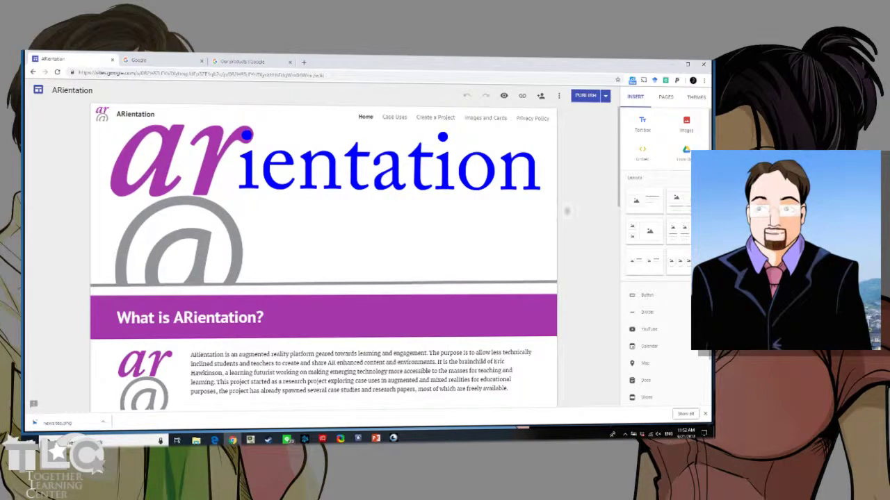
pyautogui.scroll(-3, 566, 207)
pyautogui.scroll(3, 566, 207)
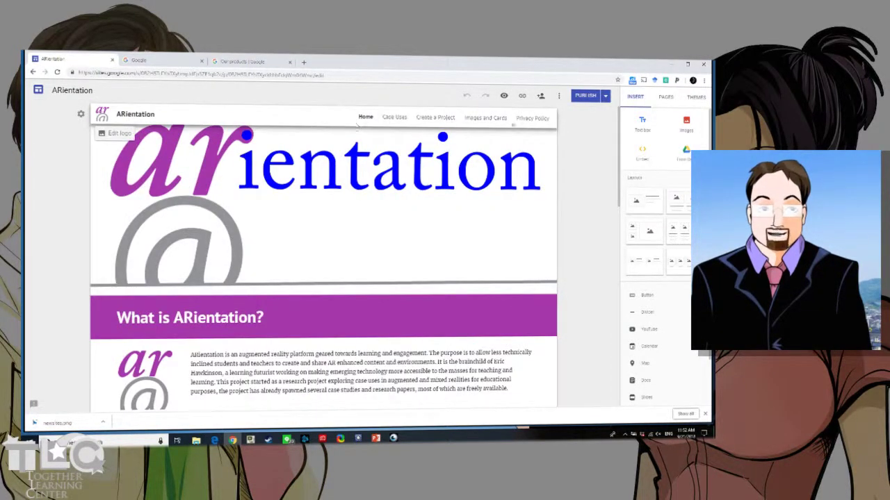
pyautogui.click(504, 95)
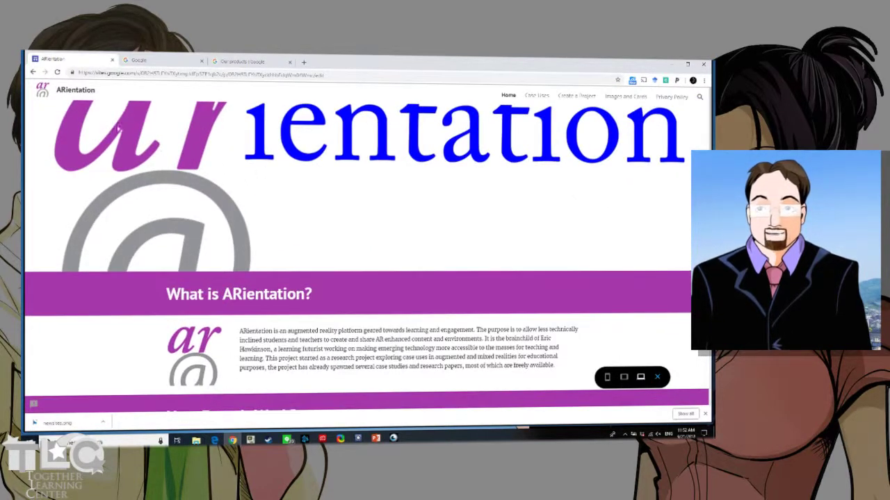
pyautogui.click(36, 74)
pyautogui.click(33, 72)
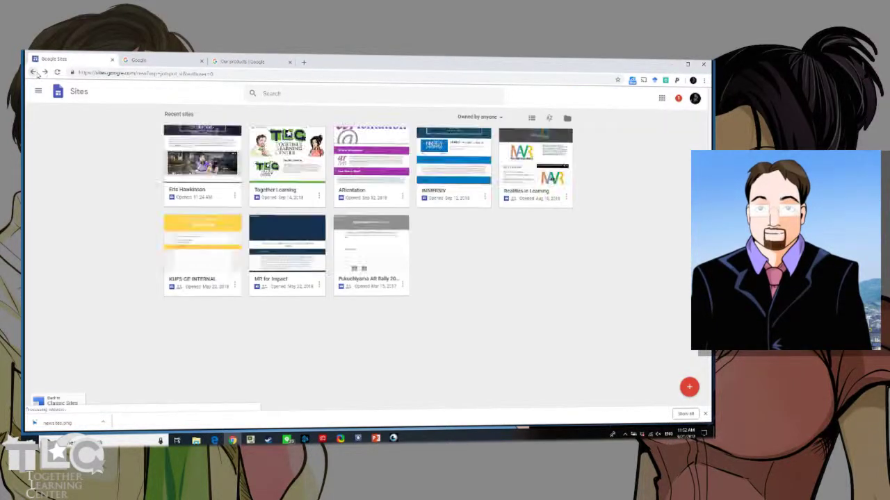
# Switch back to the original account, whose Sites home is empty
pyautogui.click(694, 99)
pyautogui.click(694, 98)
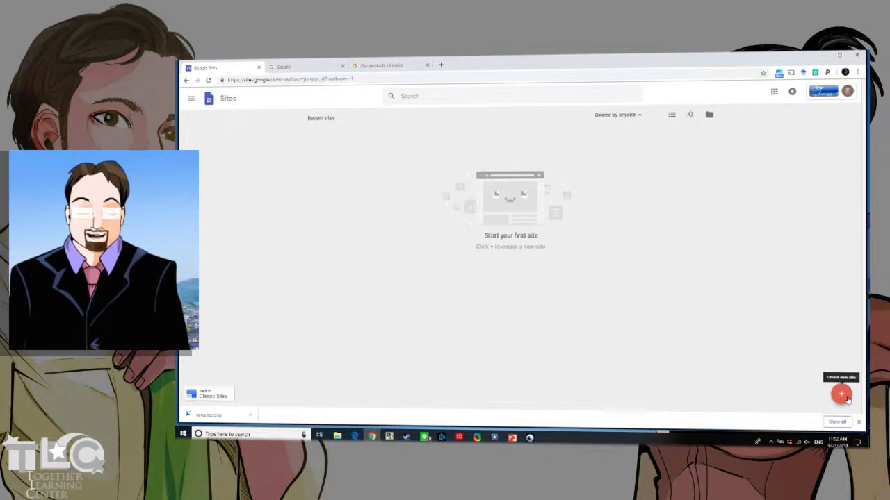
# Create a new blank site, skipping the intro tour and dismissing the Add content tip
pyautogui.click(845, 398)
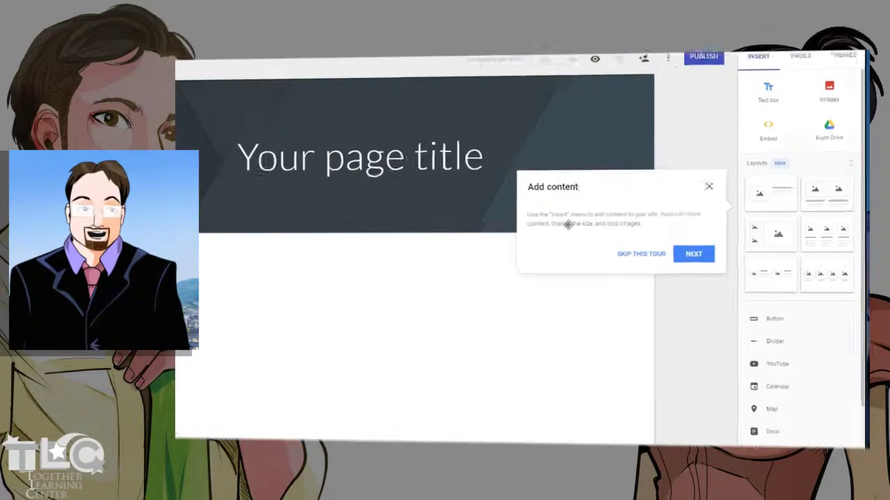
pyautogui.click(501, 282)
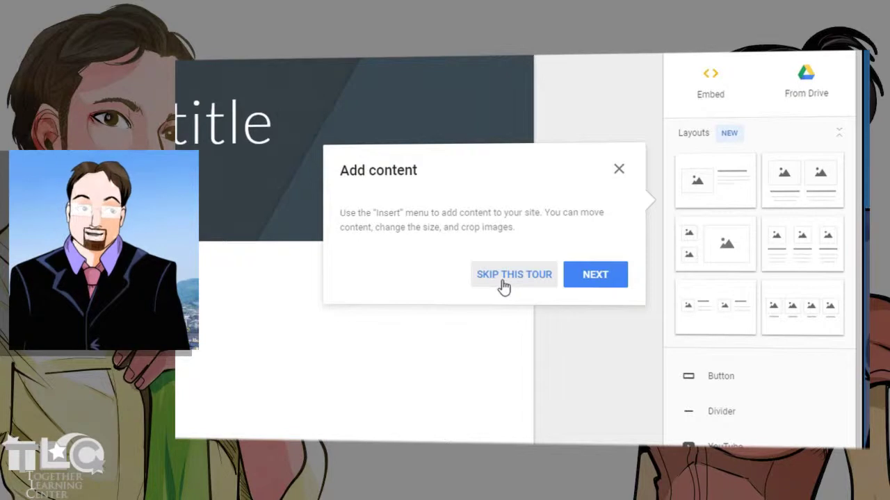
pyautogui.click(620, 171)
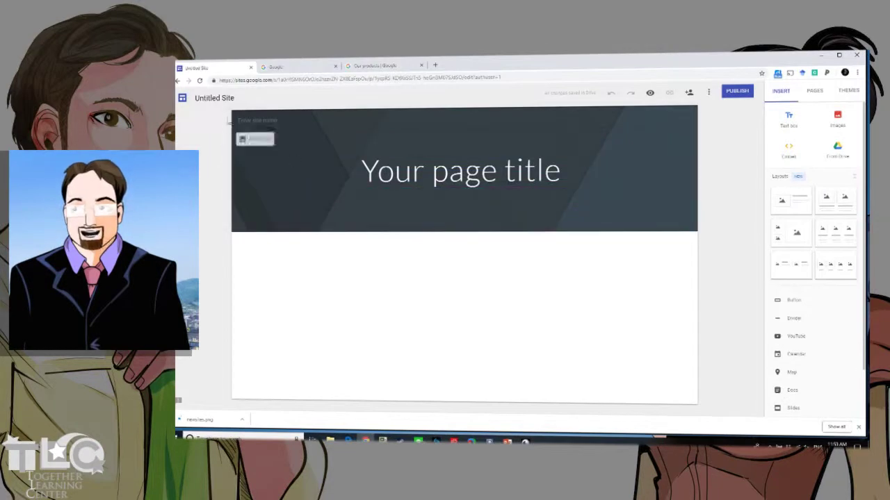
# Replace the 'Untitled Site' name with 'My New Site' and commit it
pyautogui.click(223, 98)
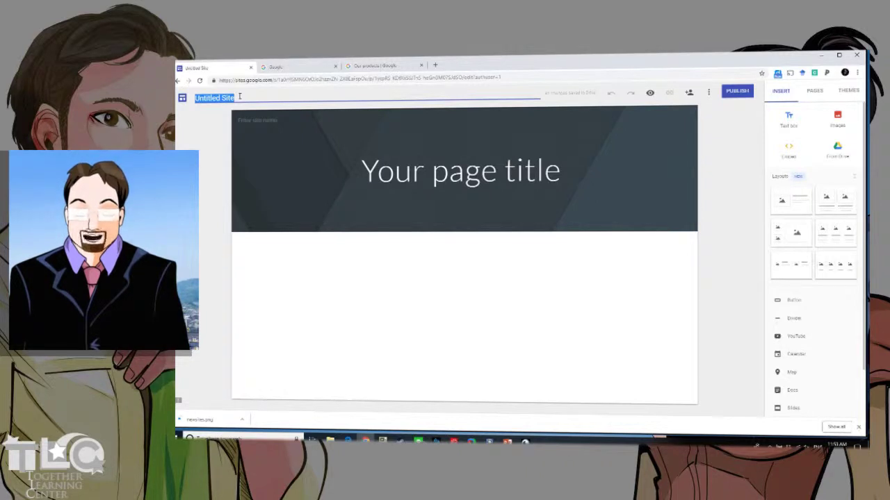
pyautogui.write('Eric Hawkinson')
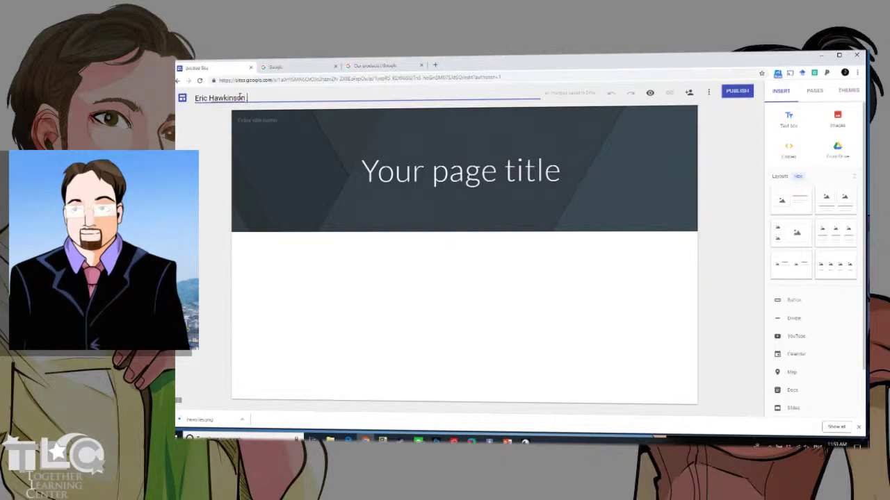
pyautogui.press('BackSpace')
pyautogui.press('BackSpace')
pyautogui.press('BackSpace')
pyautogui.press('BackSpace')
pyautogui.press('BackSpace')
pyautogui.press('BackSpace')
pyautogui.press('BackSpace')
pyautogui.press('BackSpace')
pyautogui.press('BackSpace')
pyautogui.press('BackSpace')
pyautogui.press('BackSpace')
pyautogui.press('BackSpace')
pyautogui.press('BackSpace')
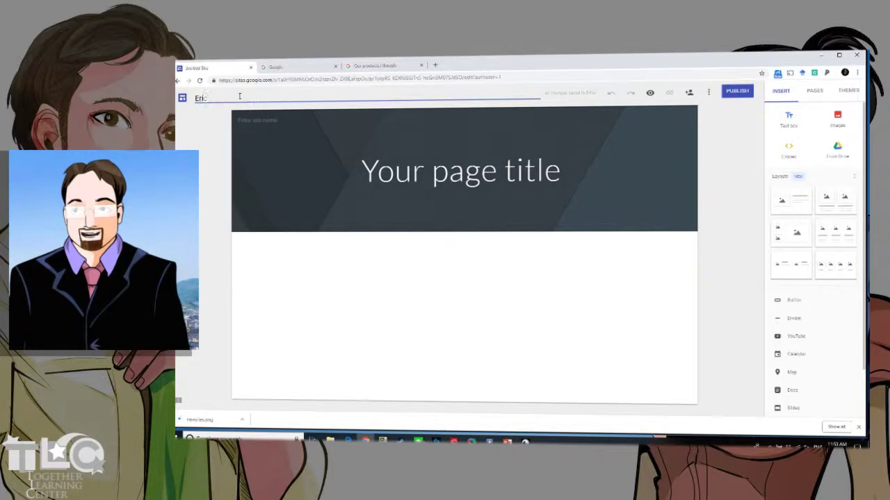
pyautogui.press('BackSpace')
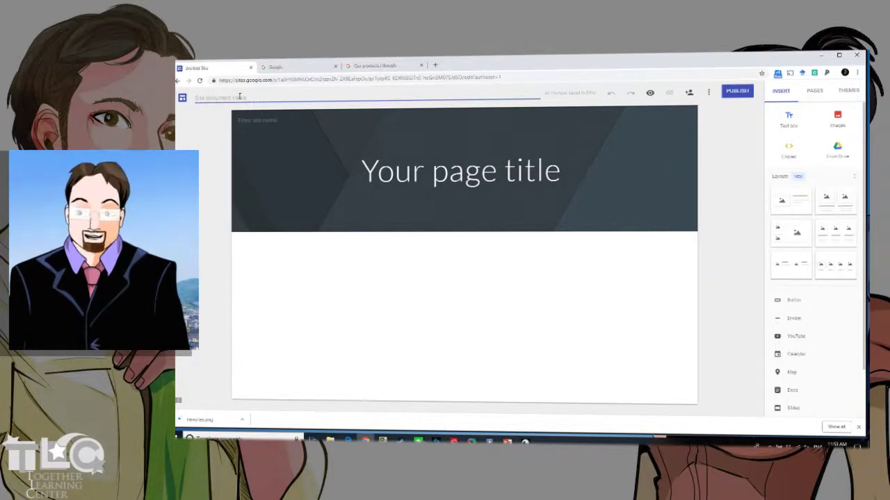
pyautogui.write('Si')
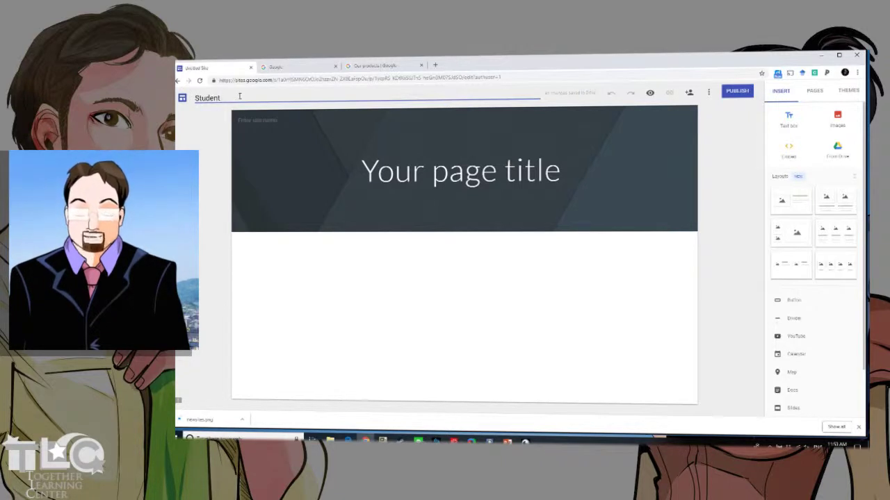
pyautogui.press('BackSpace')
pyautogui.press('BackSpace')
pyautogui.press('BackSpace')
pyautogui.press('BackSpace')
pyautogui.press('BackSpace')
pyautogui.press('BackSpace')
pyautogui.press('BackSpace')
pyautogui.press('BackSpace')
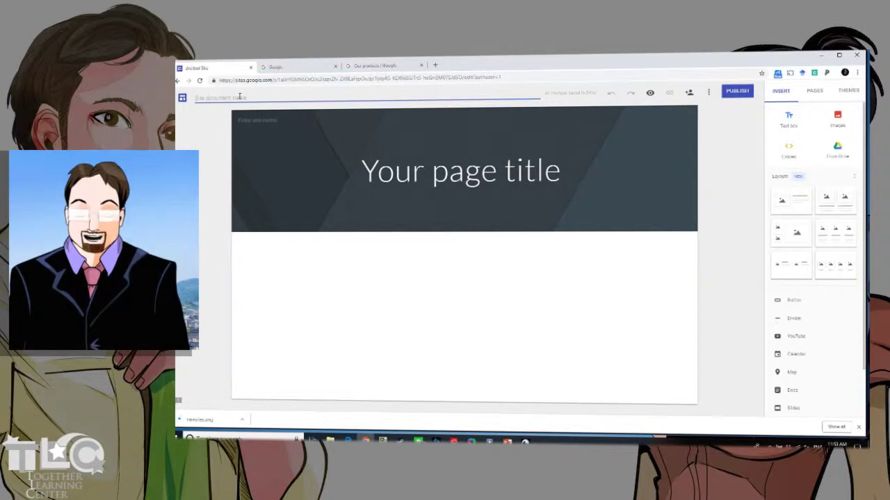
pyautogui.write('My New Site')
pyautogui.press('Tab')
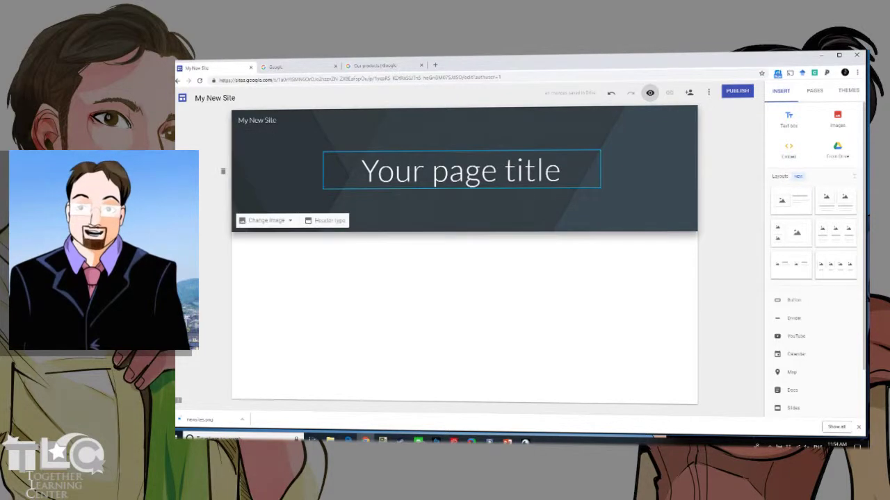
# Replace the 'Your page title' placeholder with 'My New Site'
pyautogui.click(460, 170)
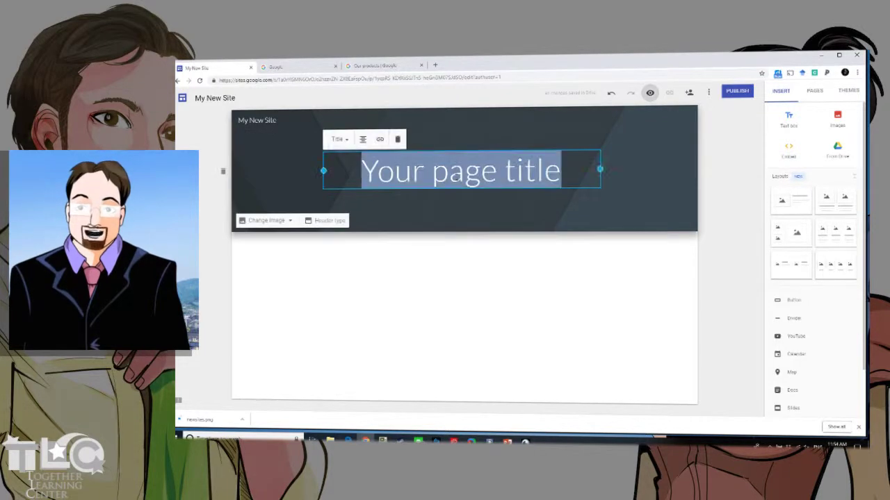
pyautogui.click(738, 238)
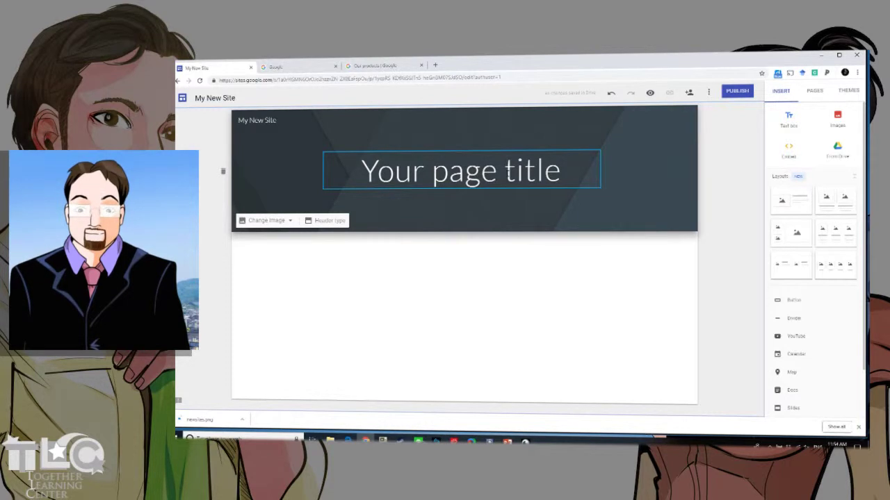
pyautogui.tripleClick(507, 173)
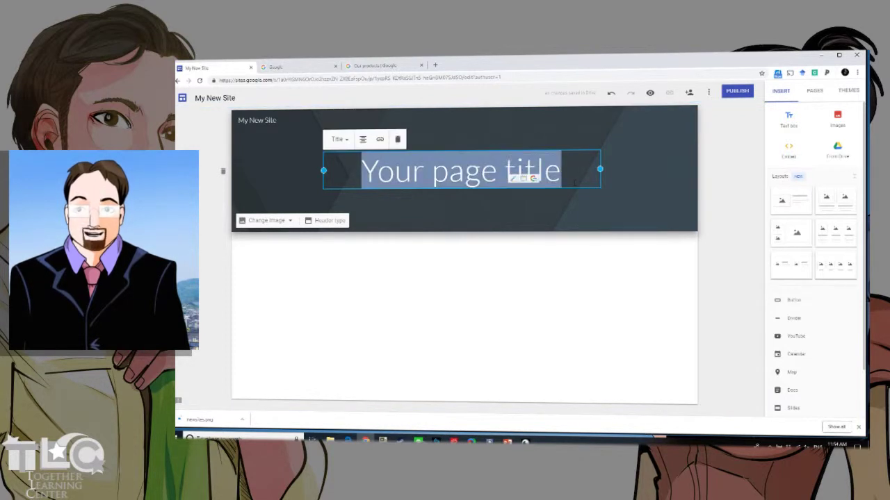
pyautogui.write('My New')
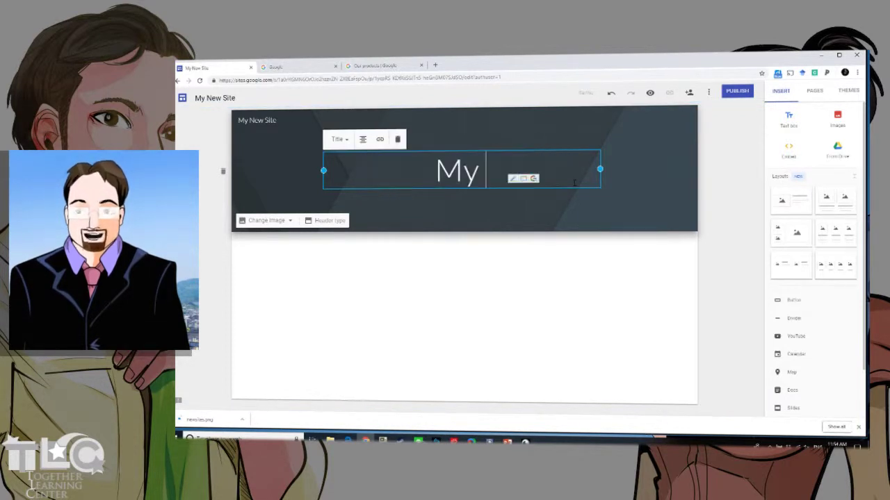
pyautogui.write(' Site')
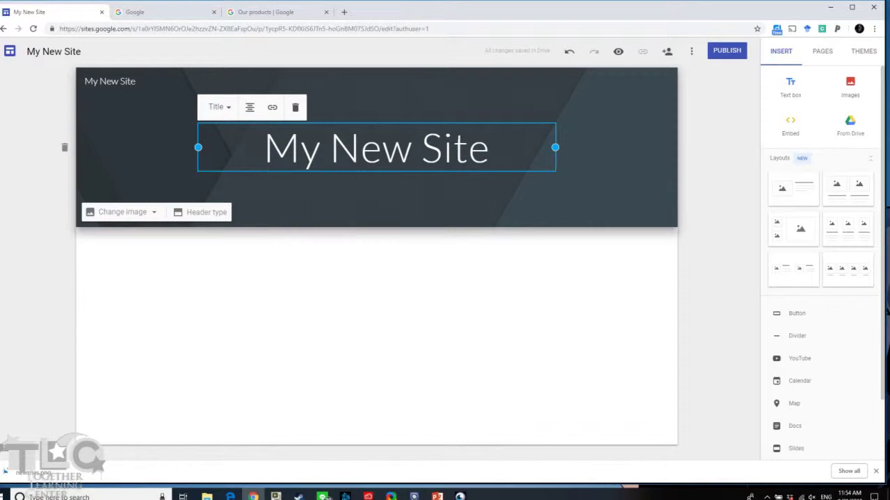
# Reselect the 'My New Site' title text to prepare it for formatting
pyautogui.moveTo(264, 148); pyautogui.dragTo(491, 148)
pyautogui.click(741, 222)
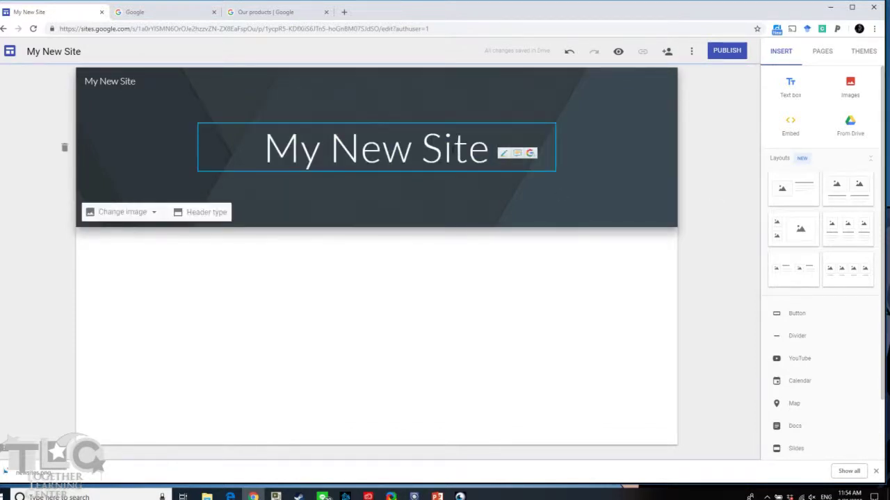
pyautogui.click(409, 147)
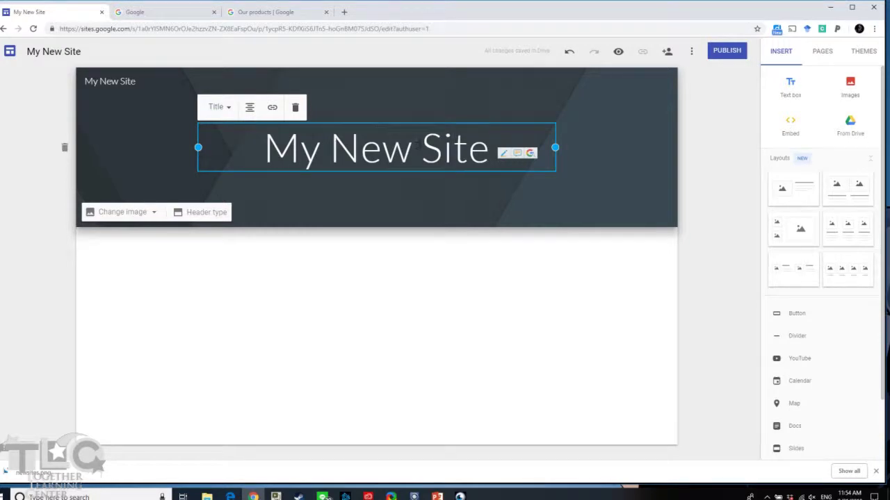
pyautogui.press('Left')
pyautogui.press('Left')
pyautogui.press('Left')
pyautogui.press('Left')
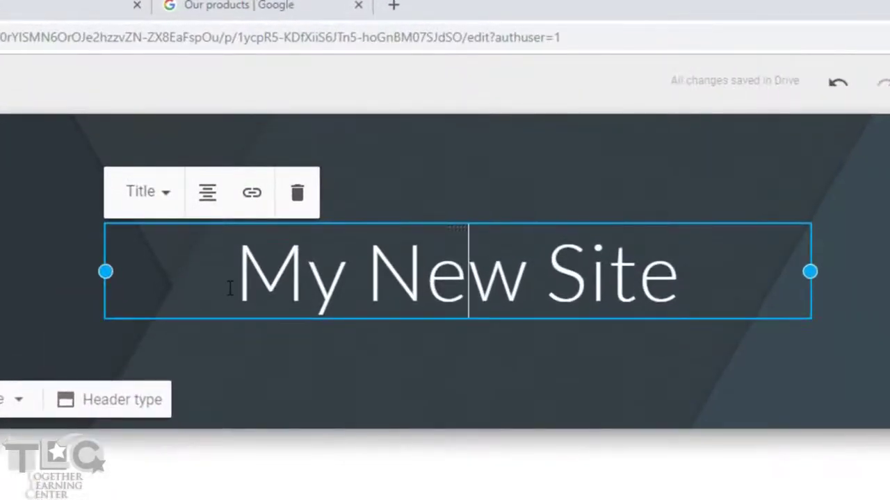
pyautogui.press('Home')
pyautogui.hotkey('shift', 'Right')
pyautogui.hotkey('shift', 'Right')
pyautogui.hotkey('shift', 'Right')
pyautogui.hotkey('shift', 'Right')
pyautogui.hotkey('shift', 'Right')
pyautogui.hotkey('shift', 'Right')
pyautogui.hotkey('shift', 'Right')
pyautogui.hotkey('shift', 'Right')
pyautogui.hotkey('shift', 'Right')
pyautogui.hotkey('shift', 'Right')
pyautogui.hotkey('shift', 'Right')
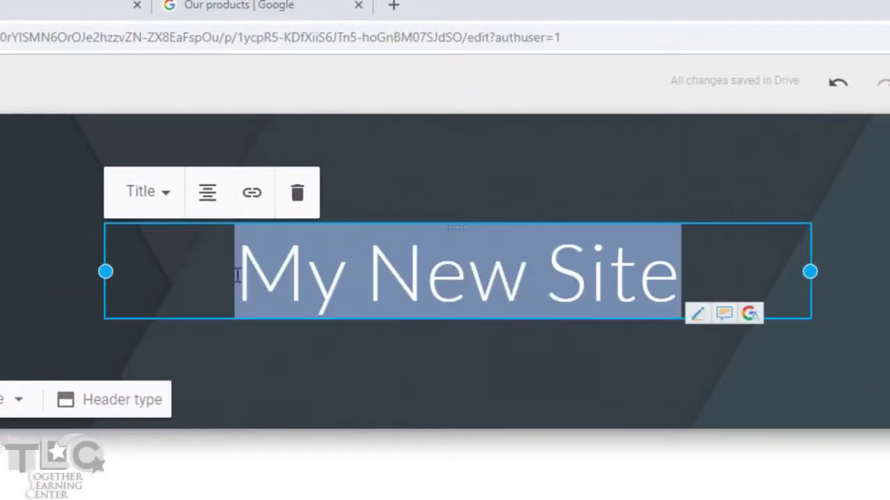
# Switch the title to Normal text, then restore the Title style
pyautogui.click(170, 198)
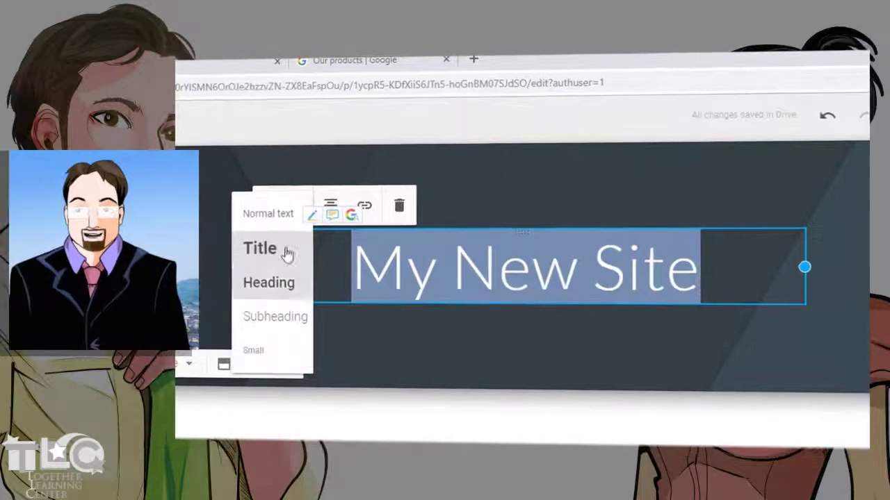
pyautogui.click(287, 215)
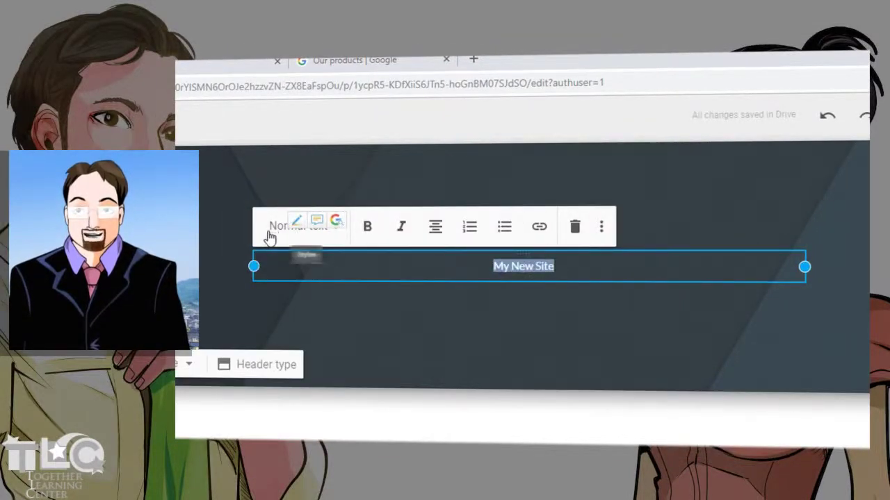
pyautogui.click(329, 237)
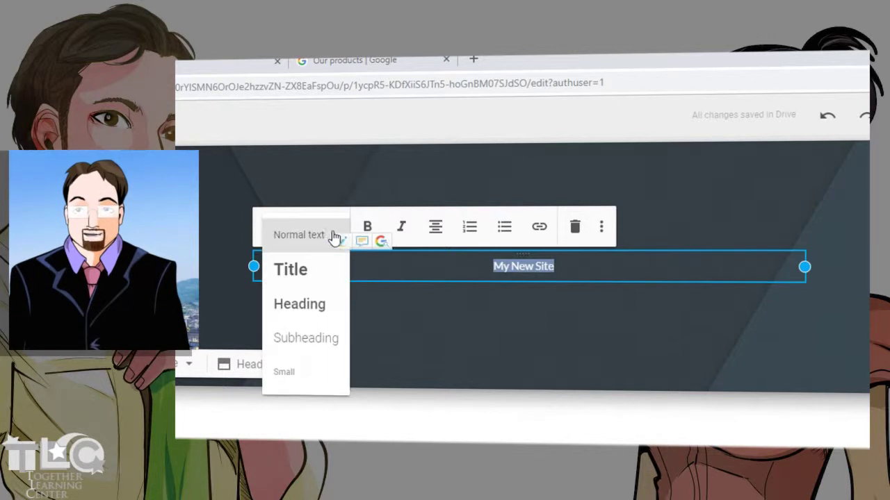
pyautogui.click(310, 268)
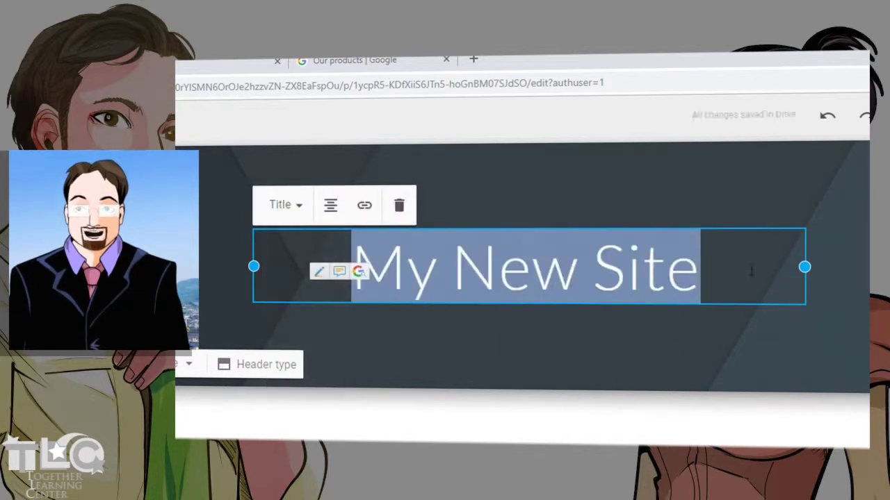
# Try Justify, settle on centre alignment for the title, and bring up its link editor
pyautogui.click(331, 208)
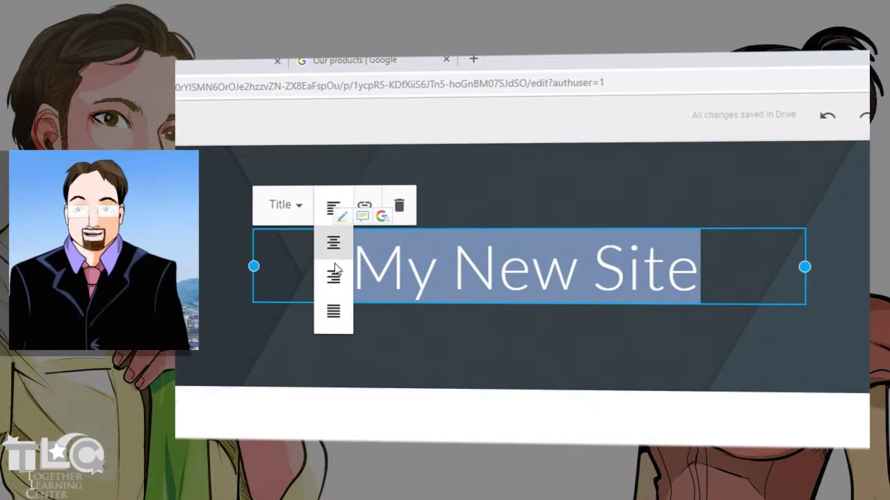
pyautogui.click(334, 315)
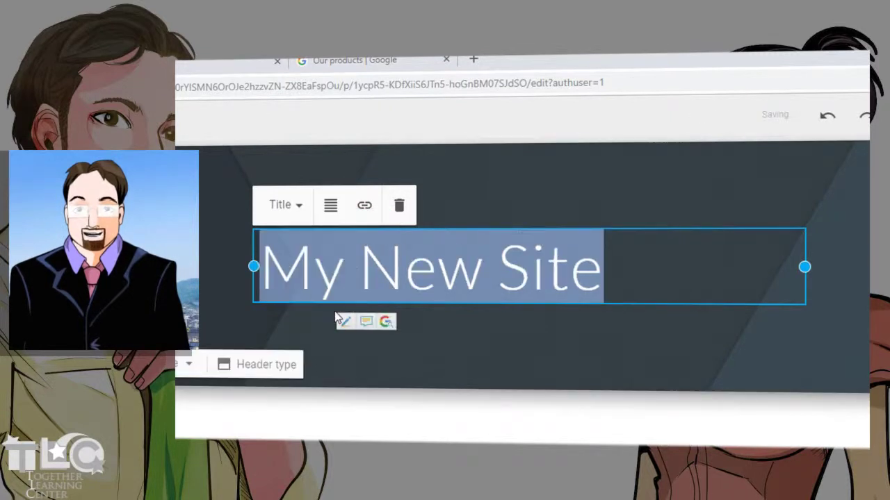
pyautogui.click(331, 217)
pyautogui.click(330, 242)
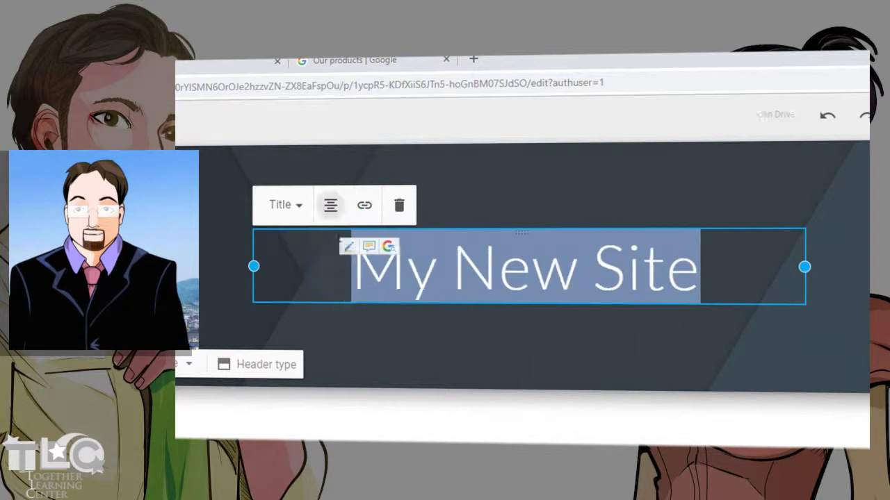
pyautogui.click(366, 206)
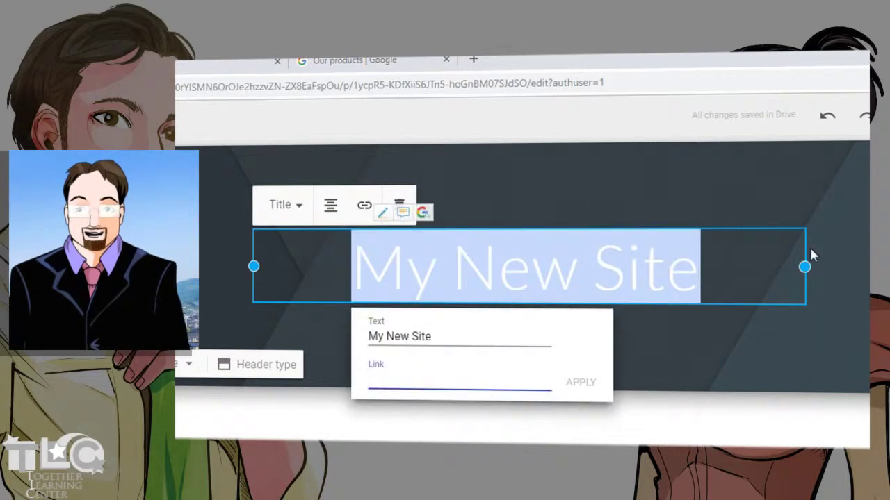
# Dismiss the link editor without adding a link and deselect the title
pyautogui.press('Escape')
pyautogui.click(464, 214)
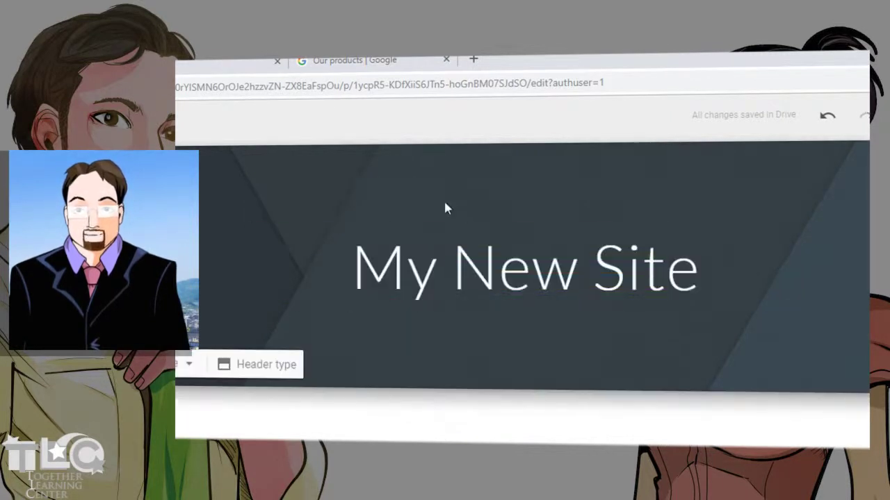
pyautogui.click(427, 258)
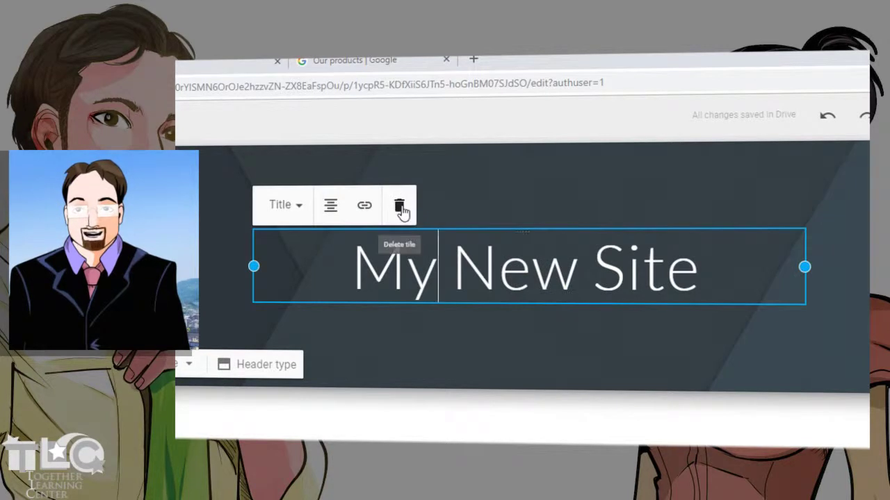
pyautogui.press('Escape')
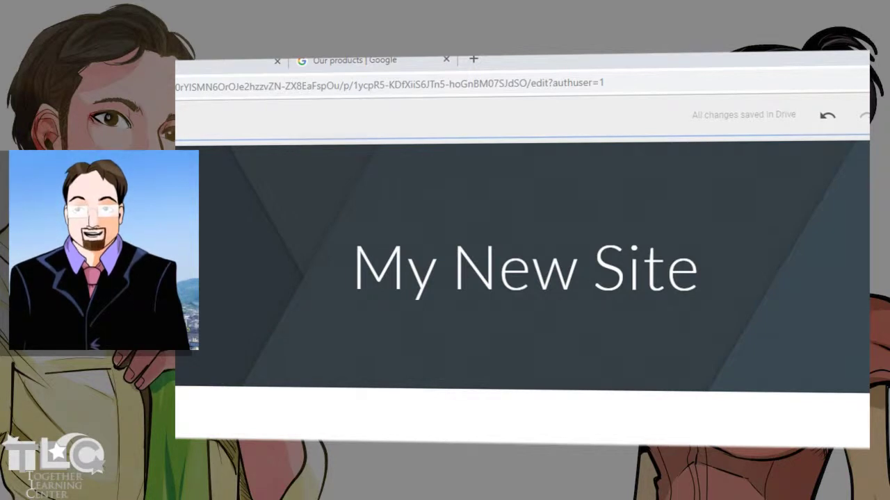
pyautogui.hotkey('ctrl', 'a')
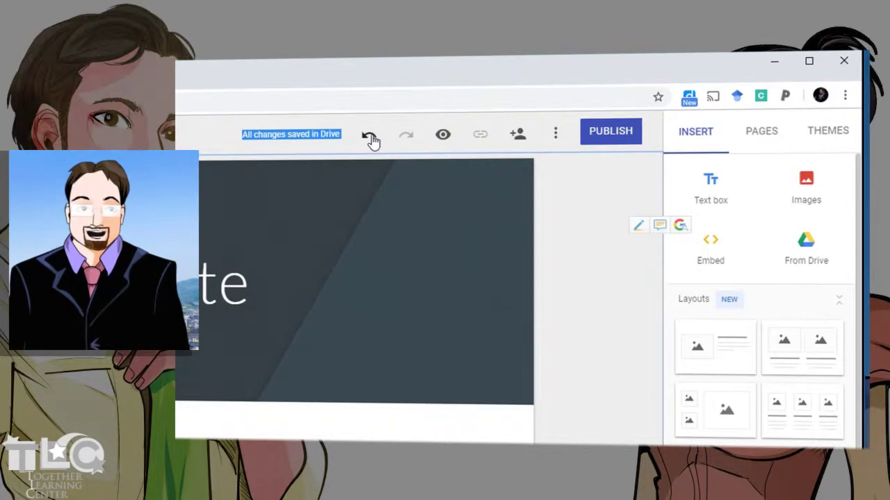
# Undo and redo the last title change, then preview the site
pyautogui.click(370, 138)
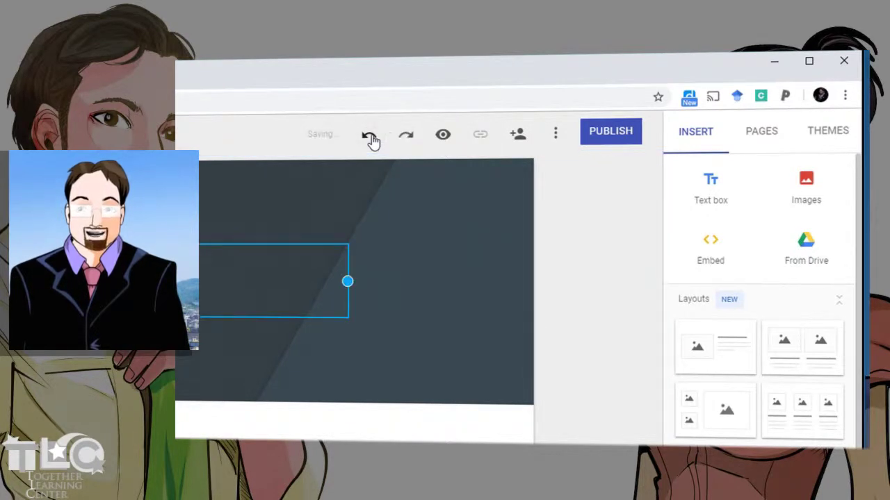
pyautogui.click(406, 138)
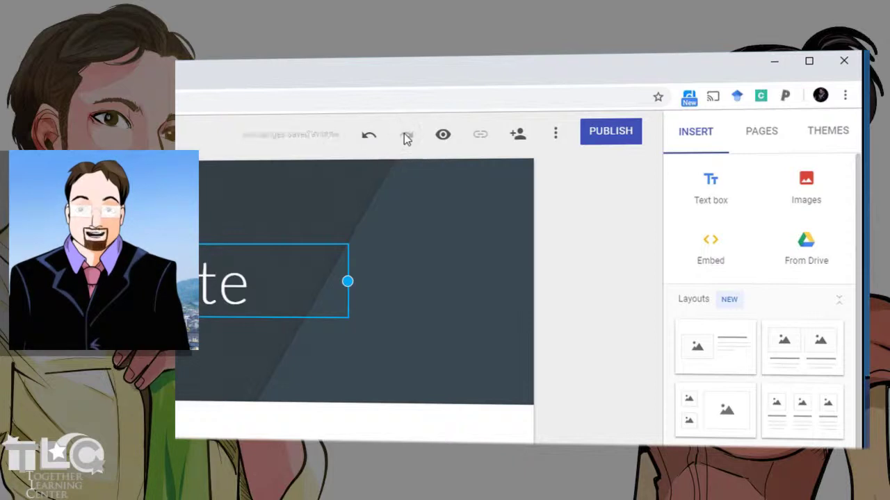
pyautogui.click(445, 136)
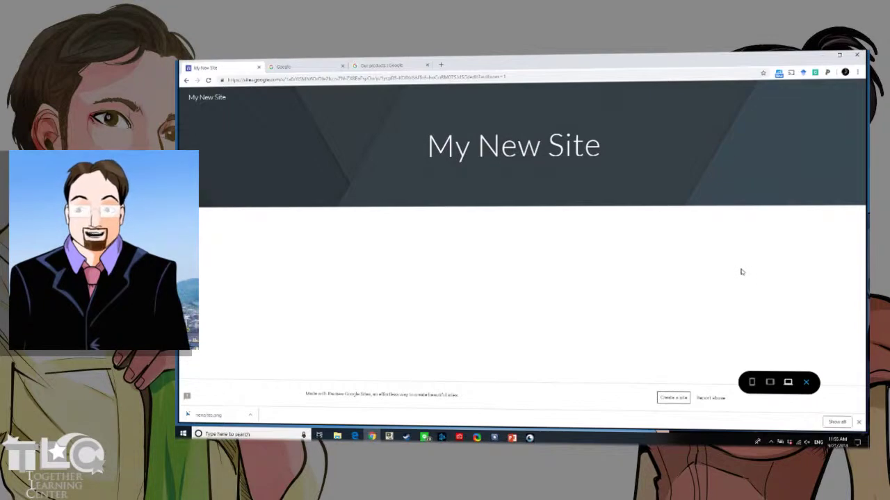
# Check the preview at phone, tablet and desktop widths, then return to the editor
pyautogui.click(752, 383)
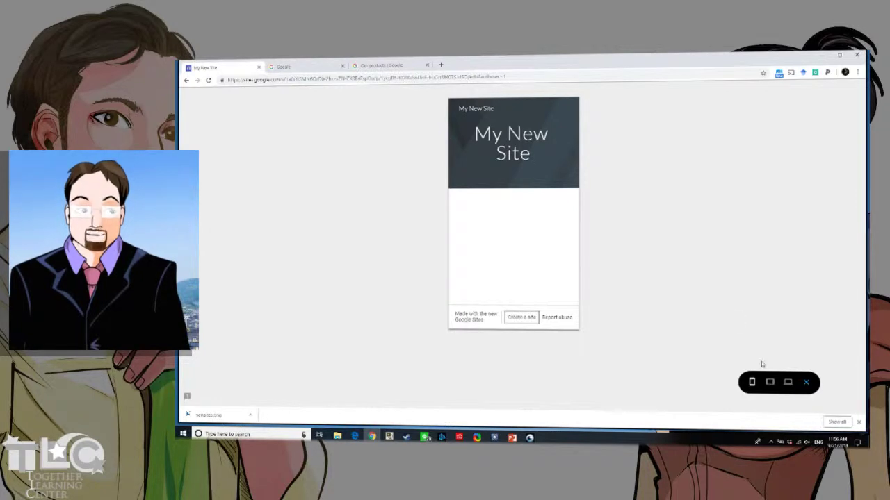
pyautogui.click(770, 381)
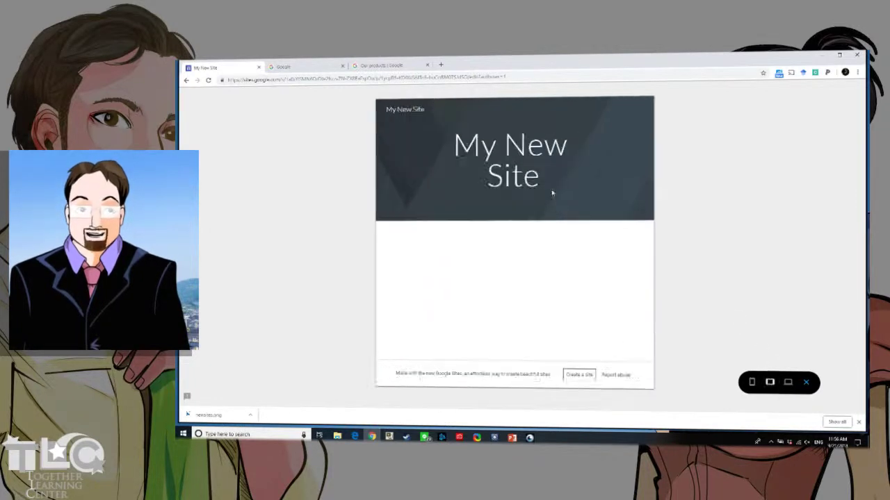
pyautogui.click(787, 381)
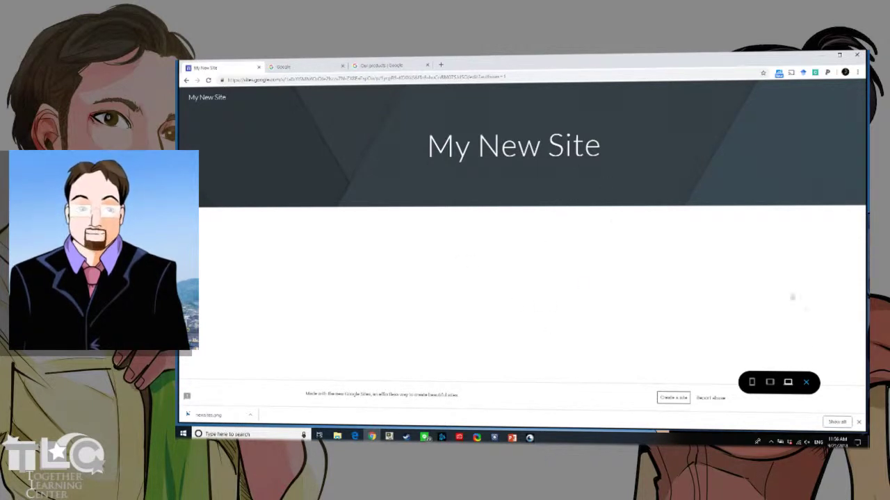
pyautogui.click(807, 383)
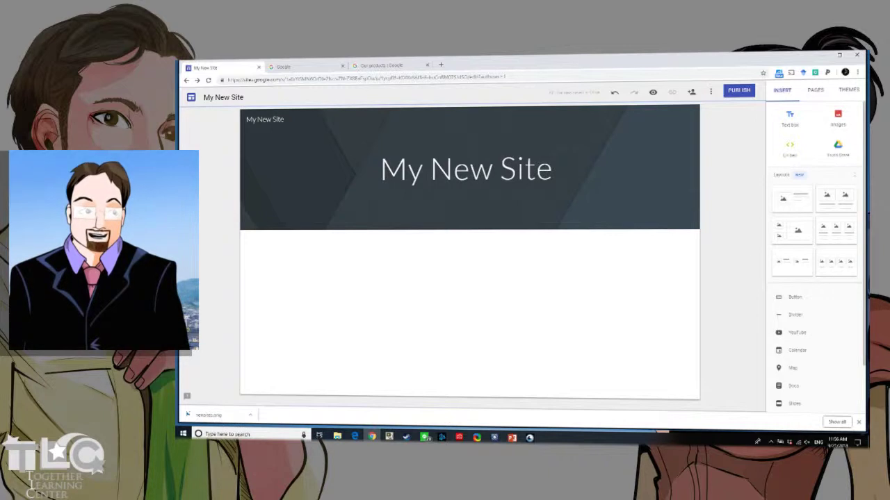
pyautogui.click(811, 96)
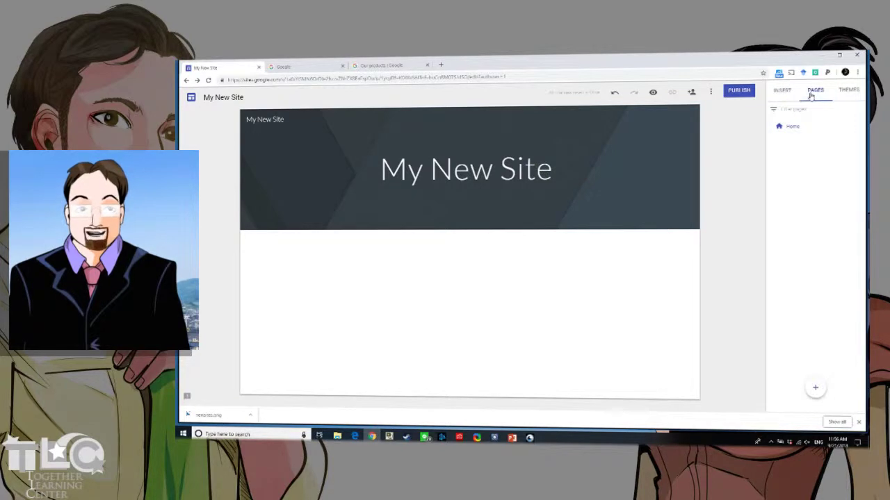
pyautogui.click(844, 92)
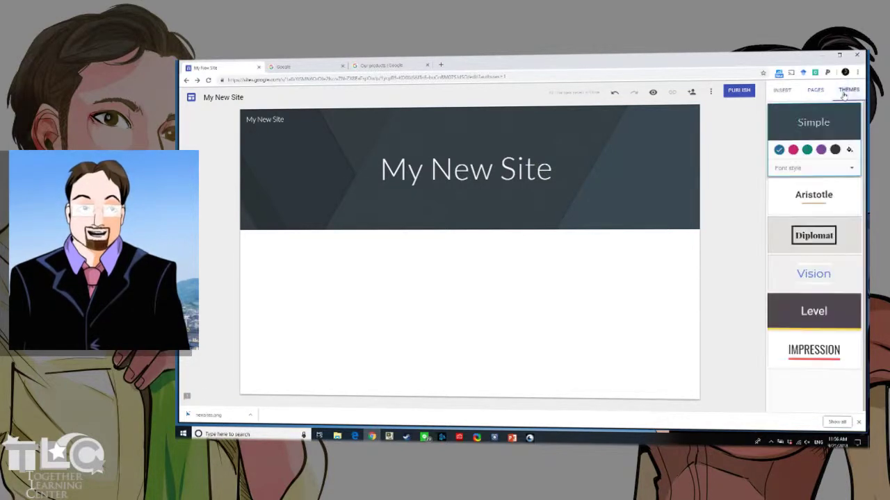
pyautogui.click(783, 91)
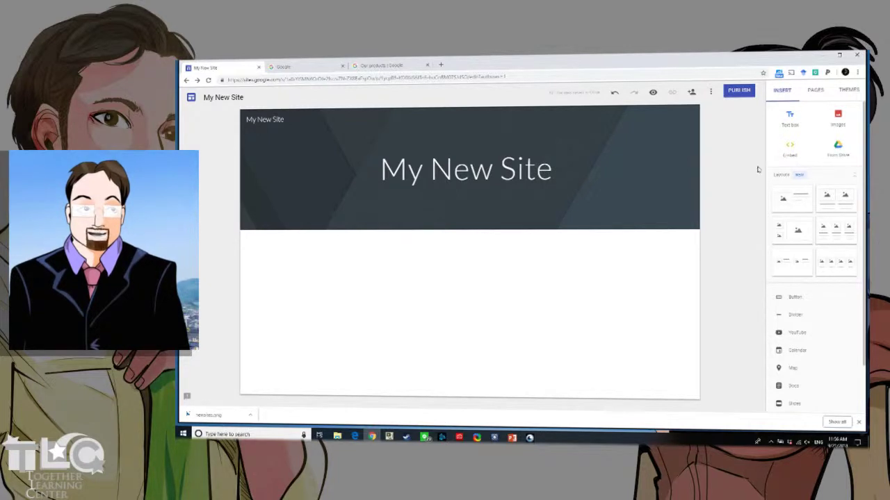
# Add a text box reading 'This is my new Google site!' below the header
pyautogui.click(792, 123)
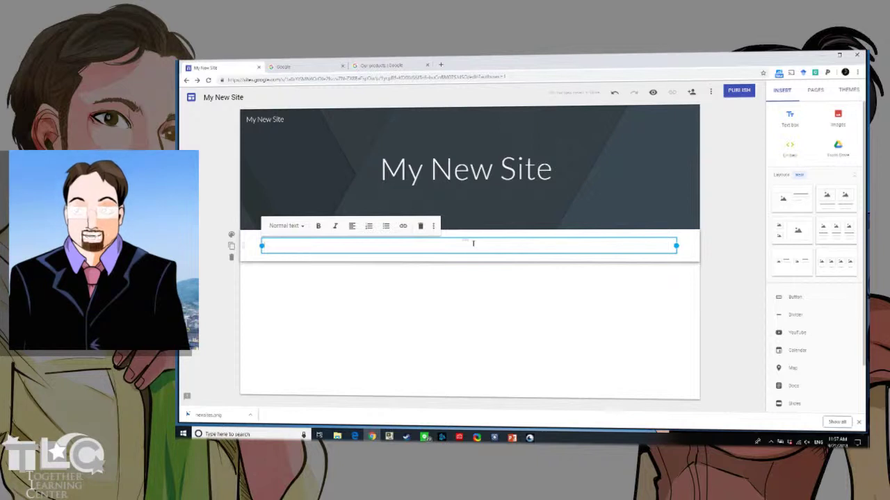
pyautogui.write('This is my new')
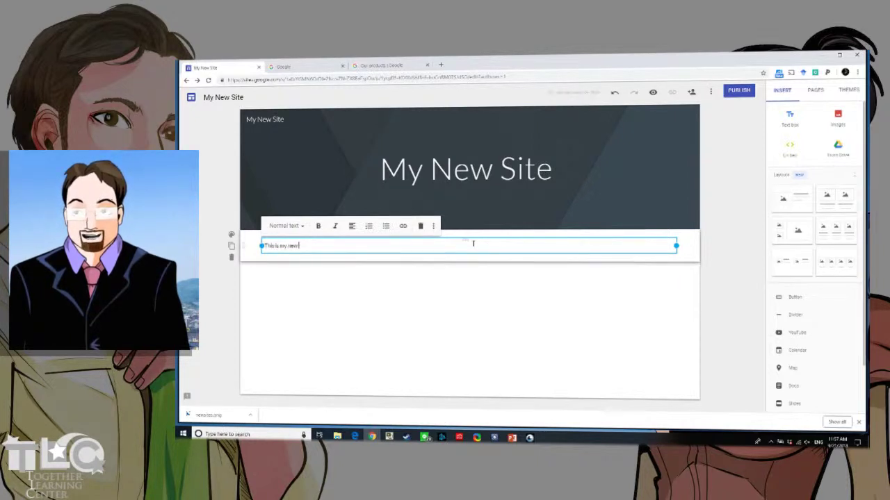
pyautogui.write('e site!')
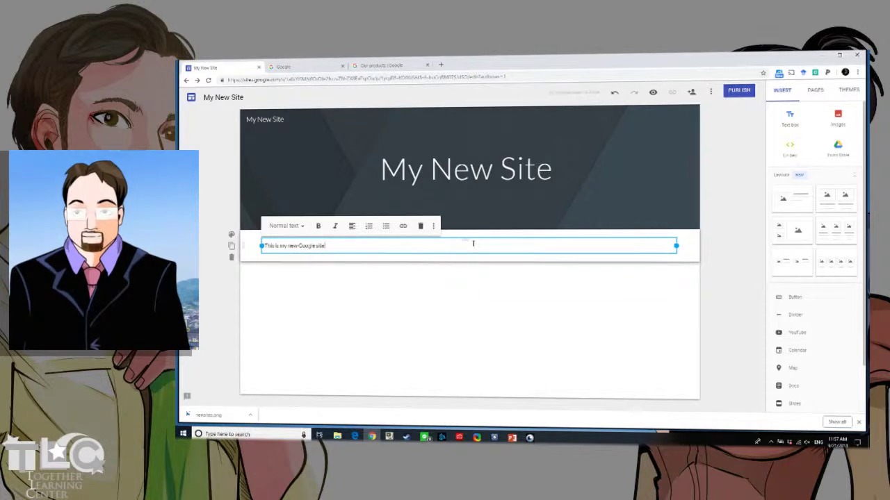
pyautogui.click(472, 315)
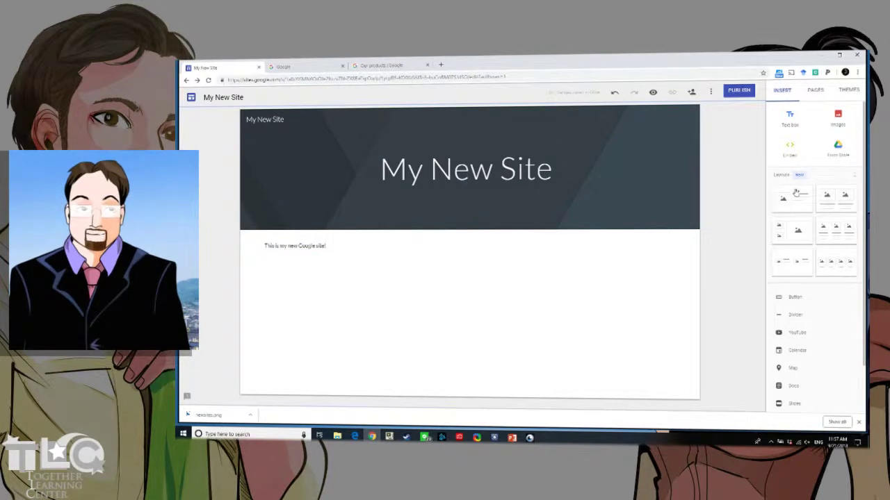
pyautogui.click(840, 121)
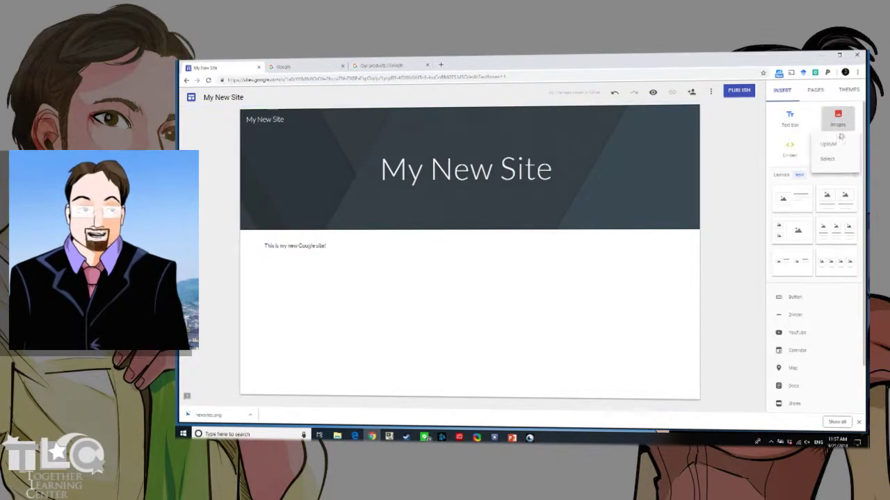
pyautogui.click(829, 145)
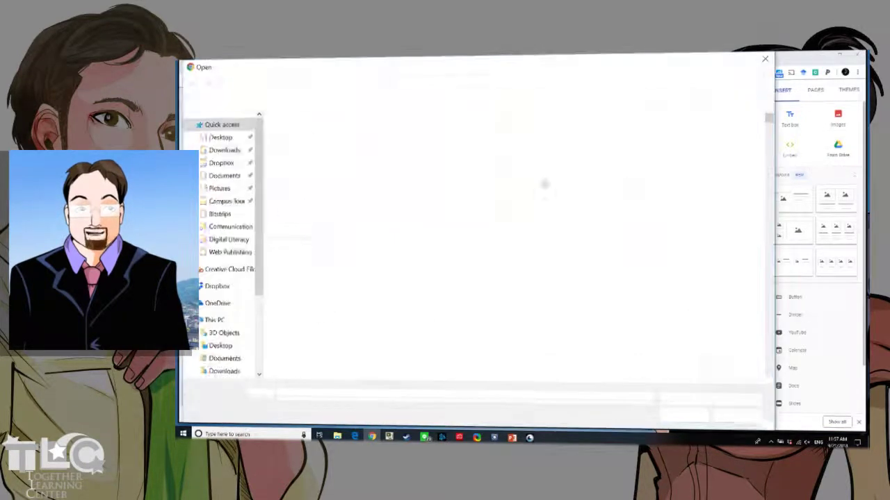
pyautogui.scroll(-5, 470, 275)
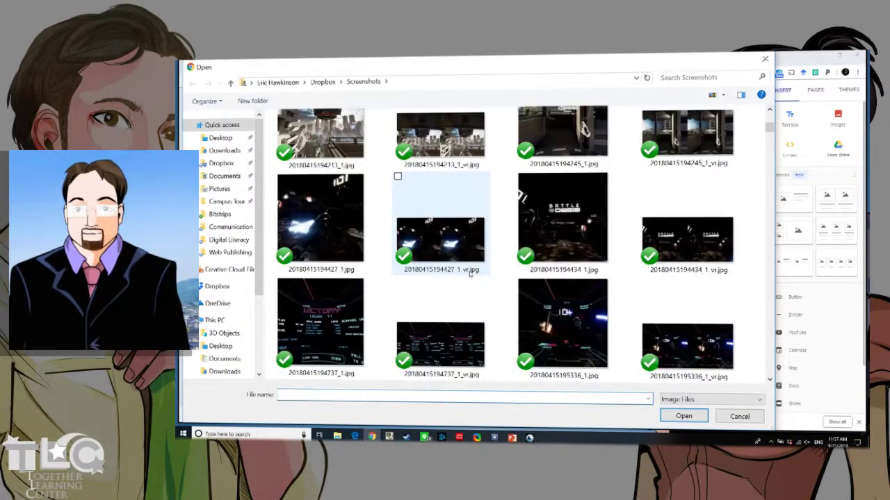
pyautogui.scroll(-10, 470, 274)
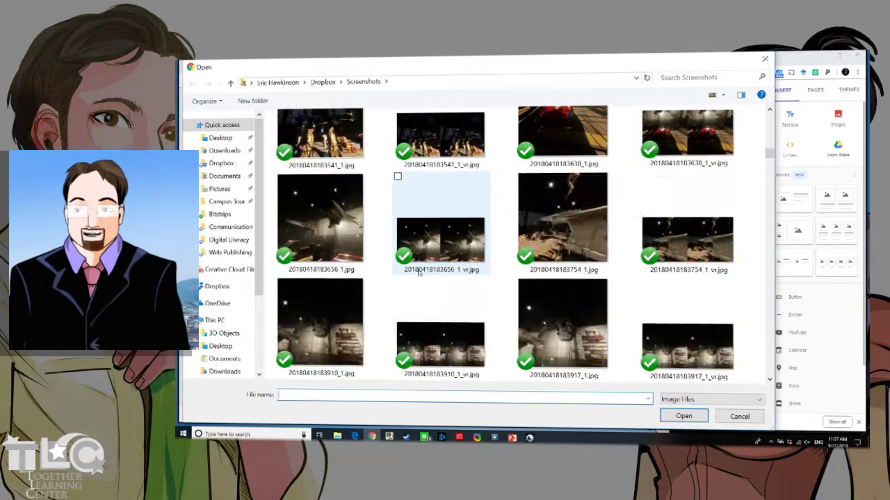
pyautogui.scroll(-2, 361, 268)
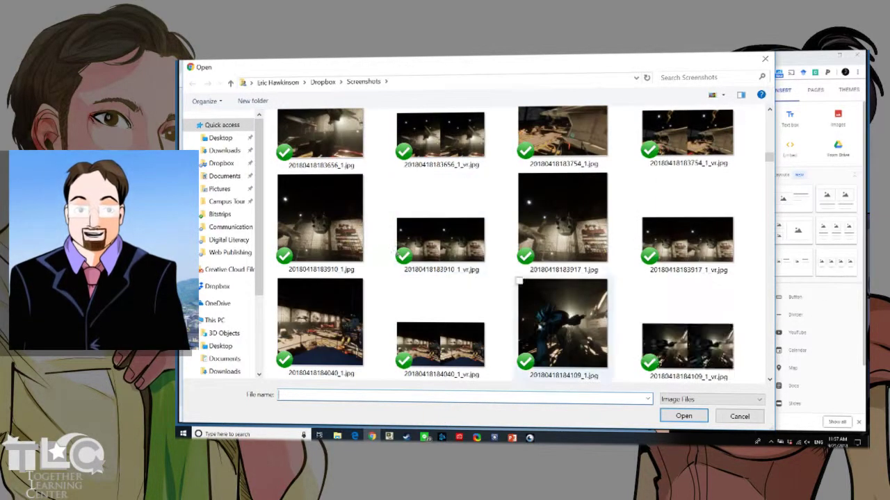
pyautogui.scroll(-4, 570, 304)
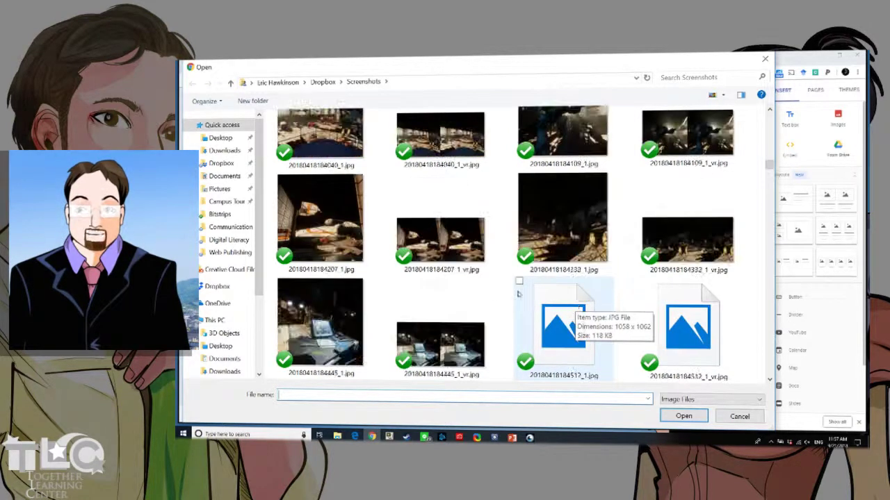
pyautogui.click(567, 318)
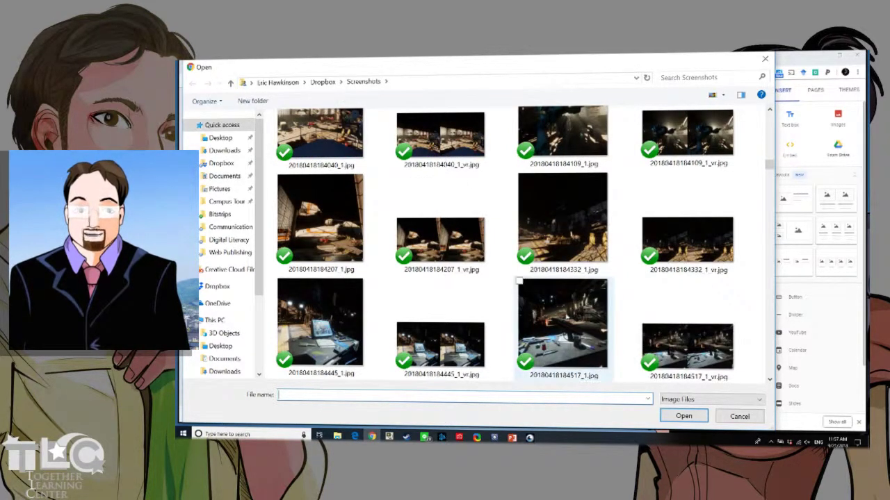
pyautogui.doubleClick(567, 318)
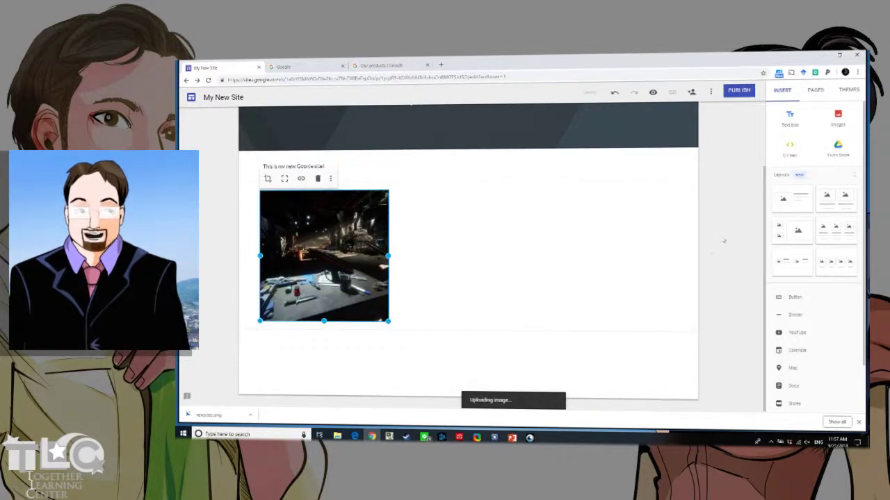
# Search online images for a person's name through Images > Select
pyautogui.click(838, 116)
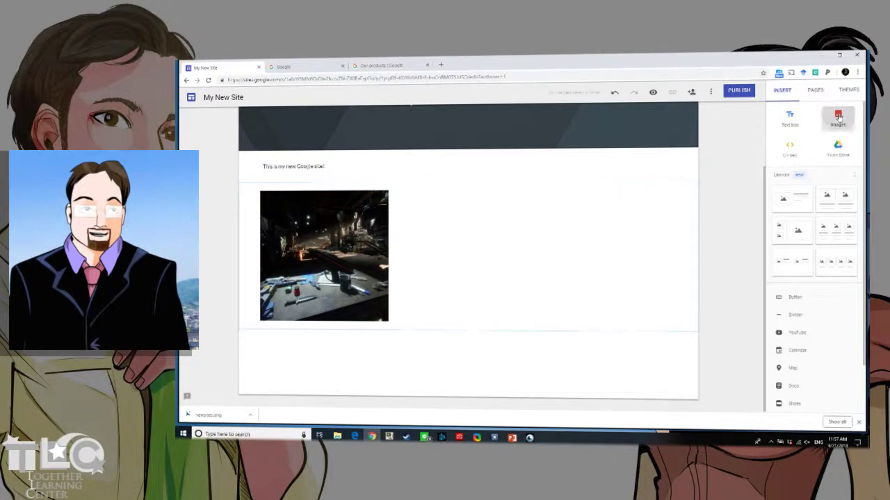
pyautogui.click(838, 161)
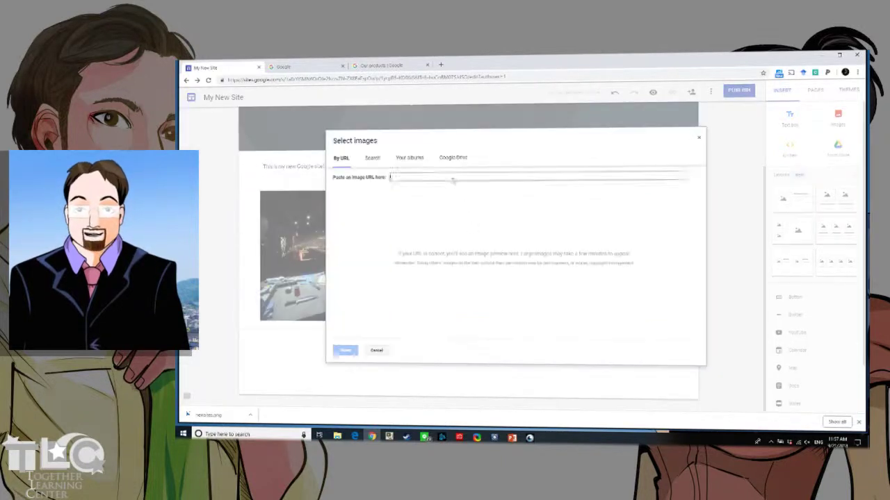
pyautogui.click(373, 158)
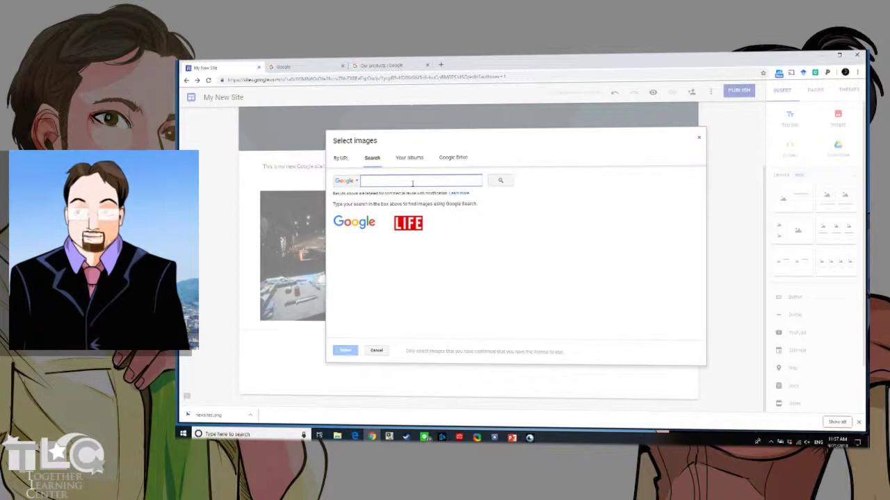
pyautogui.write('Exa')
pyautogui.write('c Hawkinson')
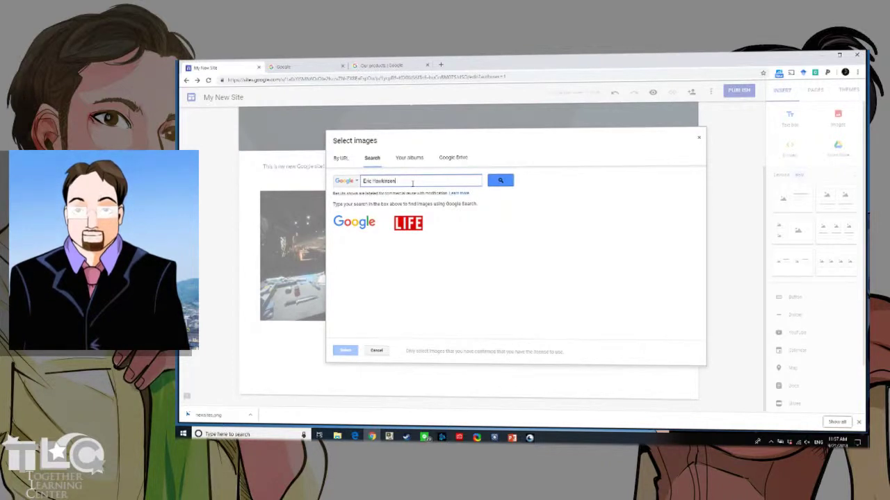
pyautogui.press('Return')
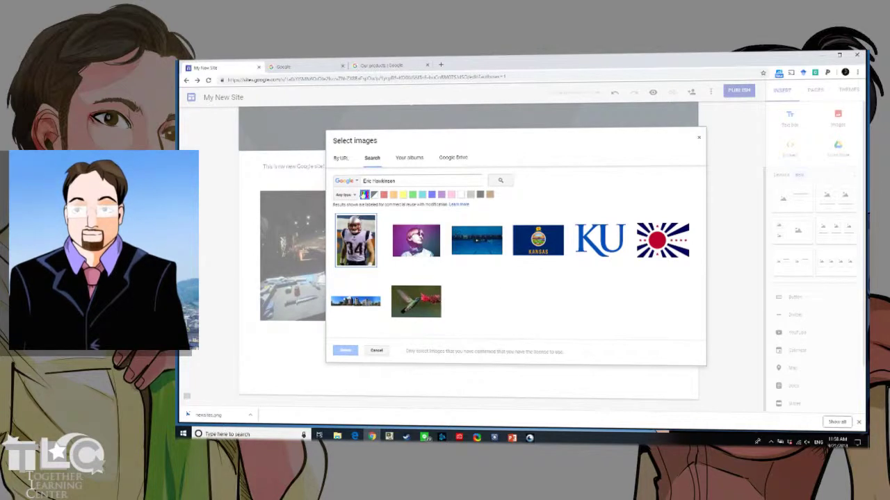
# Filter results to Face type and insert the portrait beside the workbench screenshot
pyautogui.click(350, 195)
pyautogui.click(367, 222)
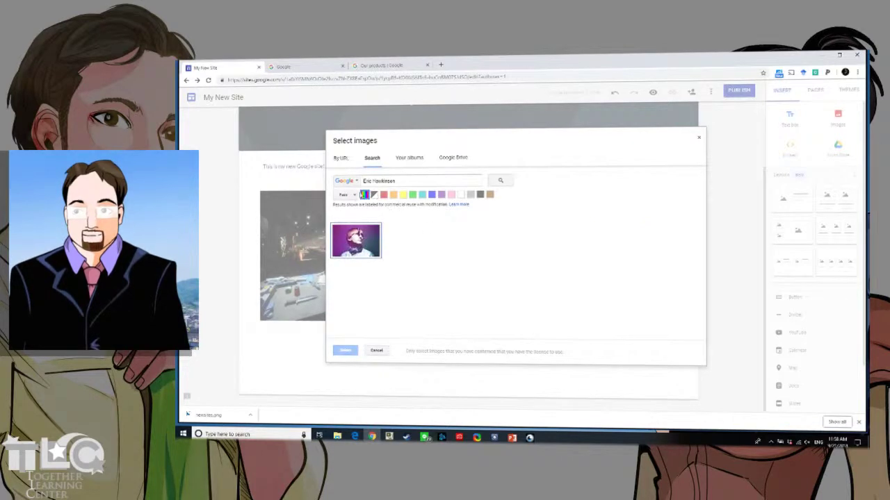
pyautogui.click(354, 196)
pyautogui.click(356, 182)
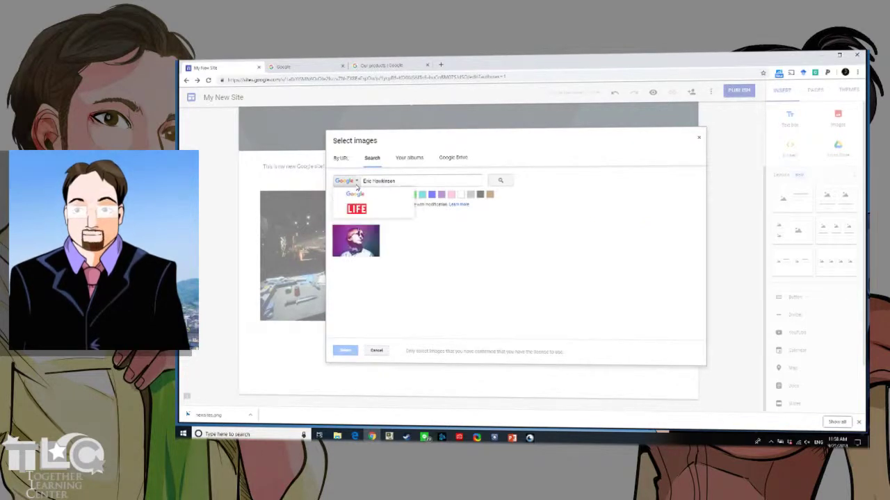
pyautogui.click(356, 184)
pyautogui.click(420, 179)
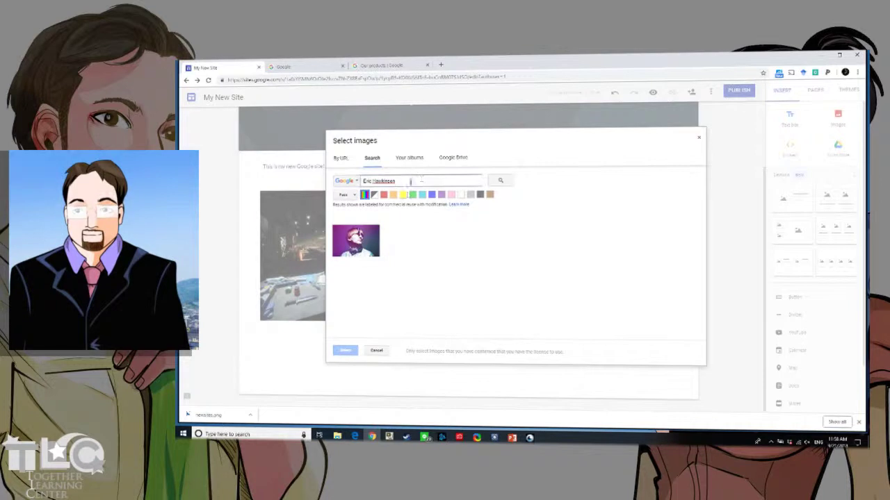
pyautogui.doubleClick(356, 240)
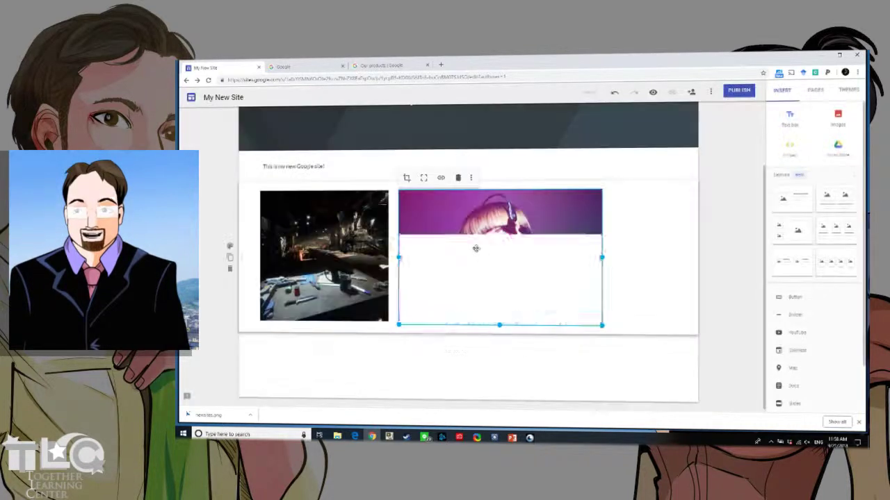
pyautogui.click(640, 276)
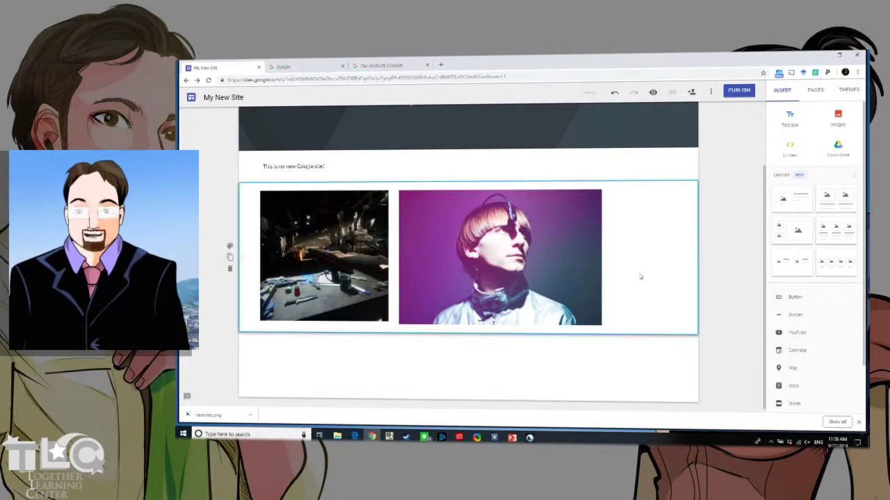
pyautogui.scroll(2, 733, 244)
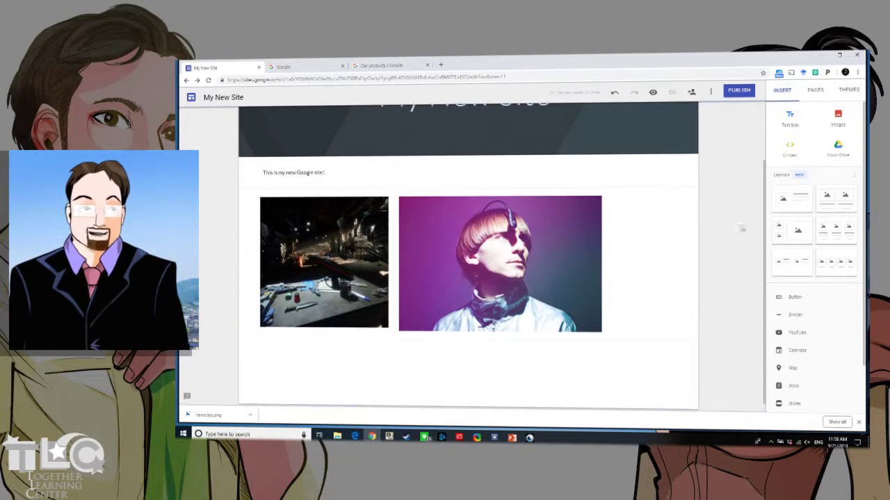
pyautogui.click(789, 148)
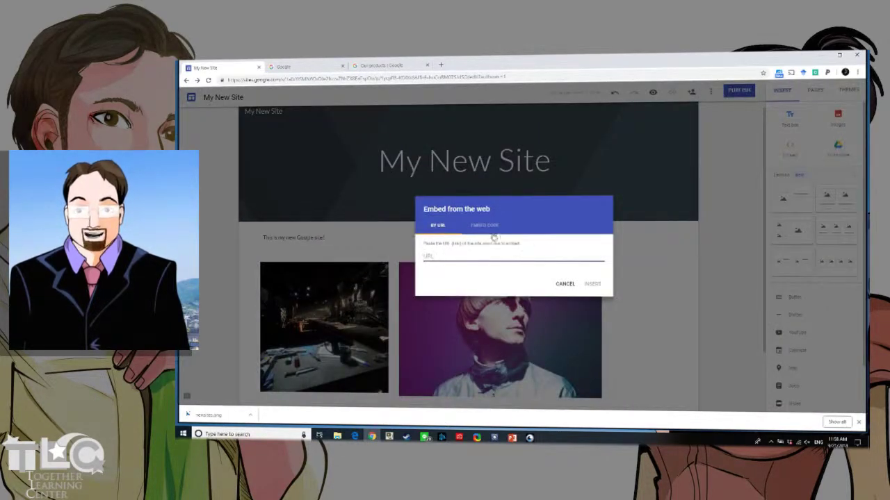
pyautogui.write('http://')
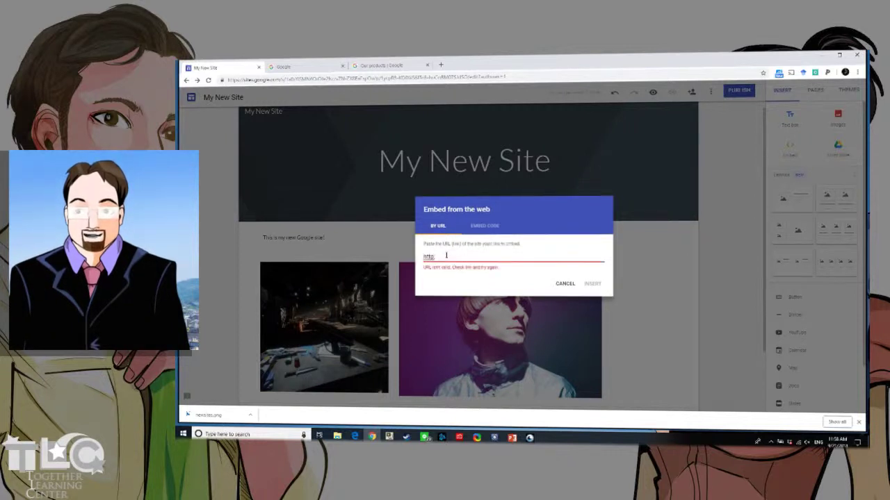
pyautogui.write('en')
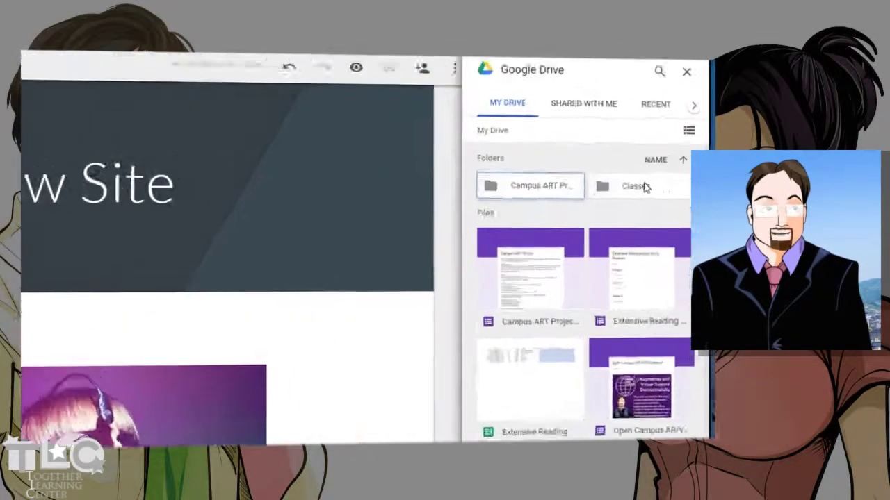
# Embed the Student Registration form from Drive's Classes > 2018 folder, then close the Drive panel
pyautogui.doubleClick(645, 187)
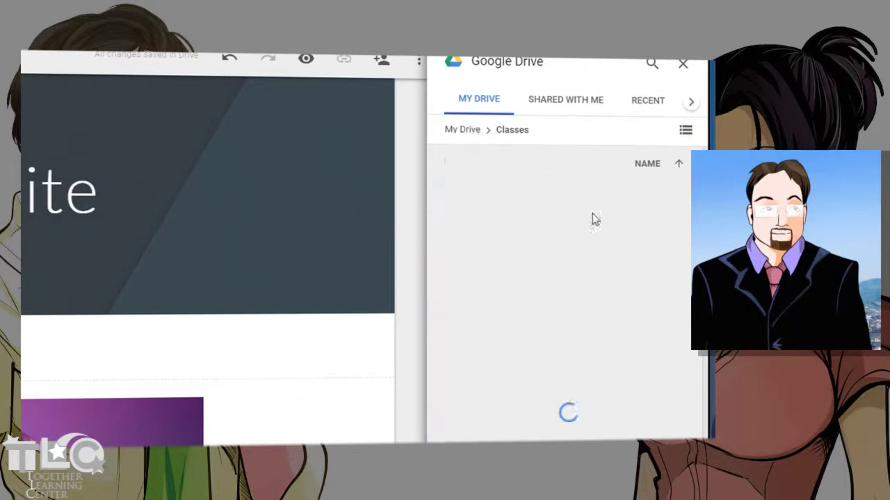
pyautogui.doubleClick(503, 205)
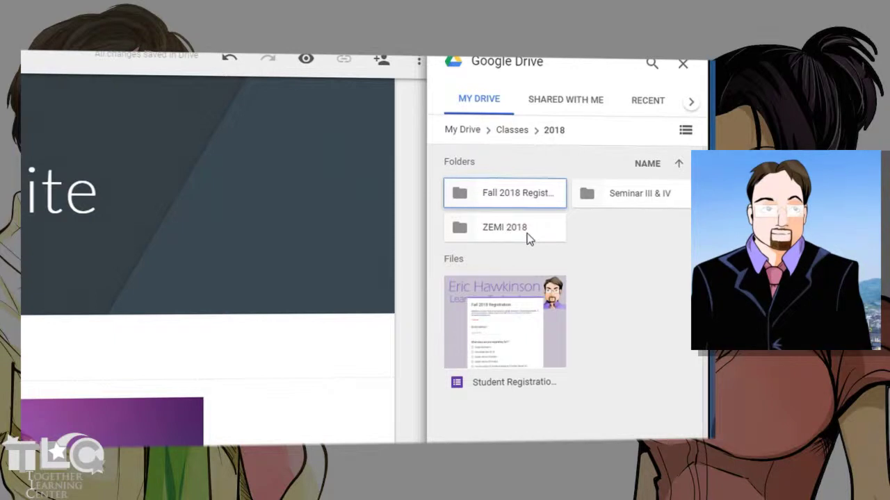
pyautogui.click(536, 317)
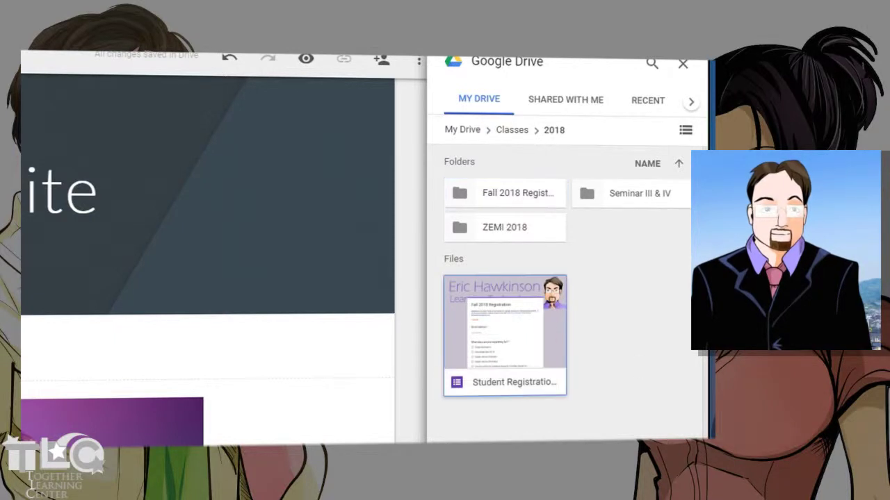
pyautogui.doubleClick(458, 292)
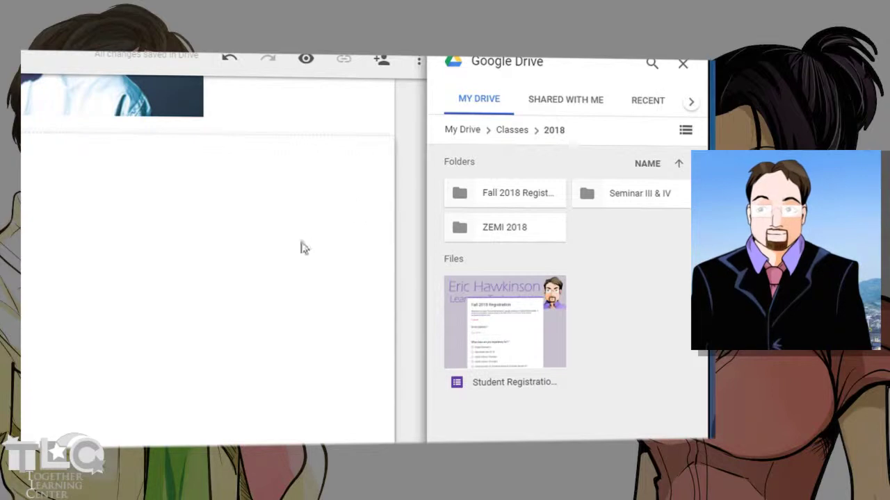
pyautogui.click(682, 64)
pyautogui.scroll(2, 191, 288)
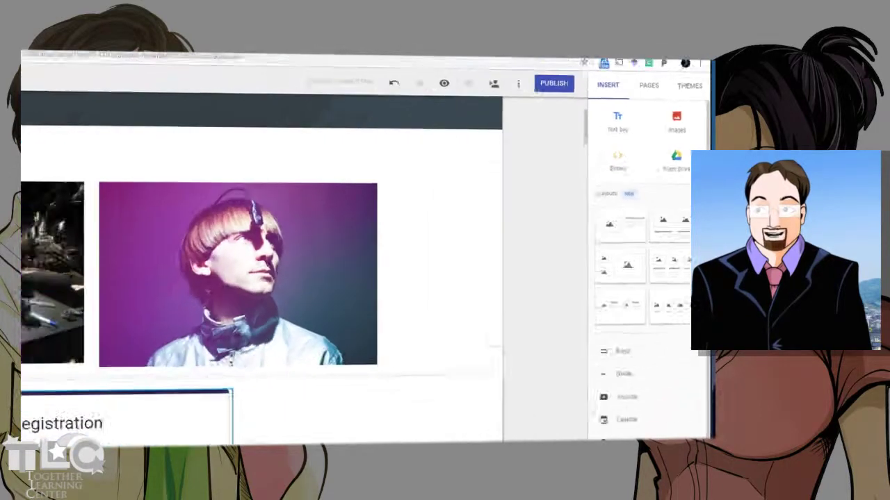
# Scroll through the home page to review the header, photos and registration form
pyautogui.scroll(-1, 239, 416)
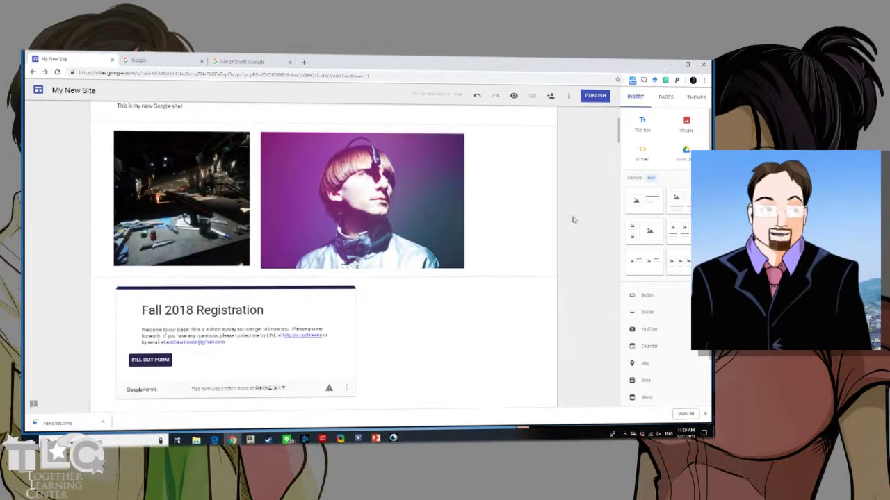
pyautogui.scroll(1, 574, 219)
pyautogui.scroll(2, 574, 219)
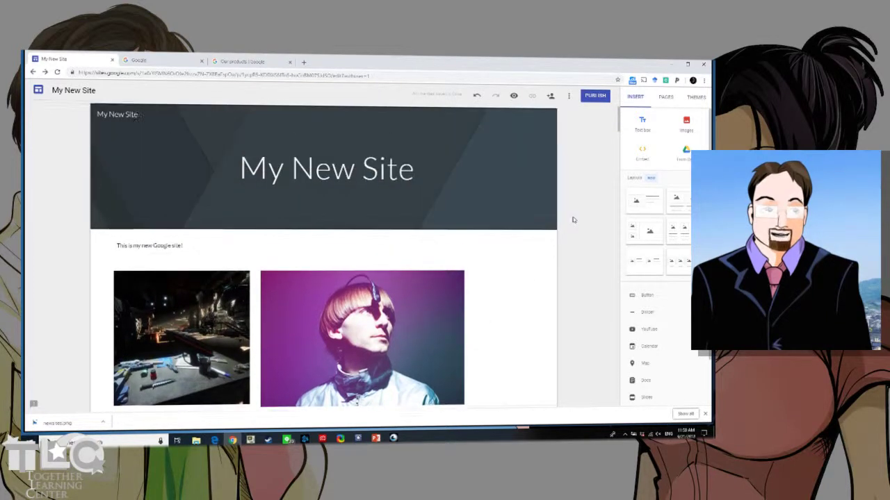
pyautogui.scroll(-2, 573, 219)
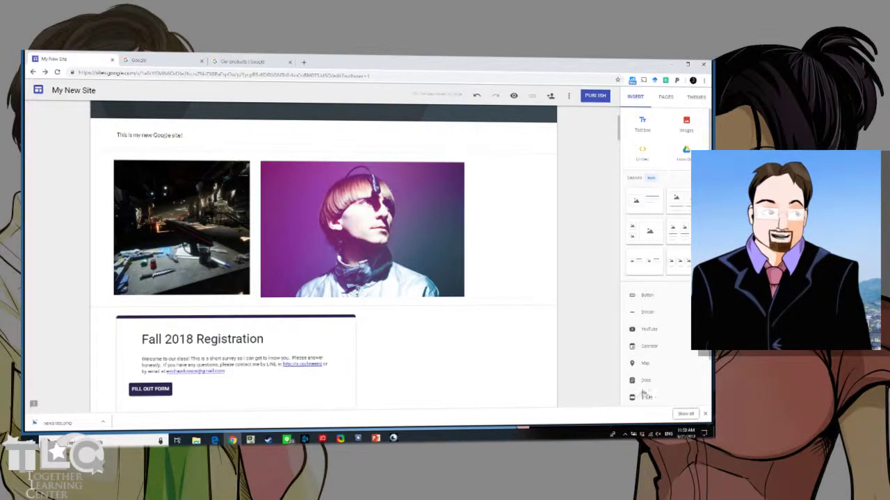
pyautogui.scroll(2, 594, 304)
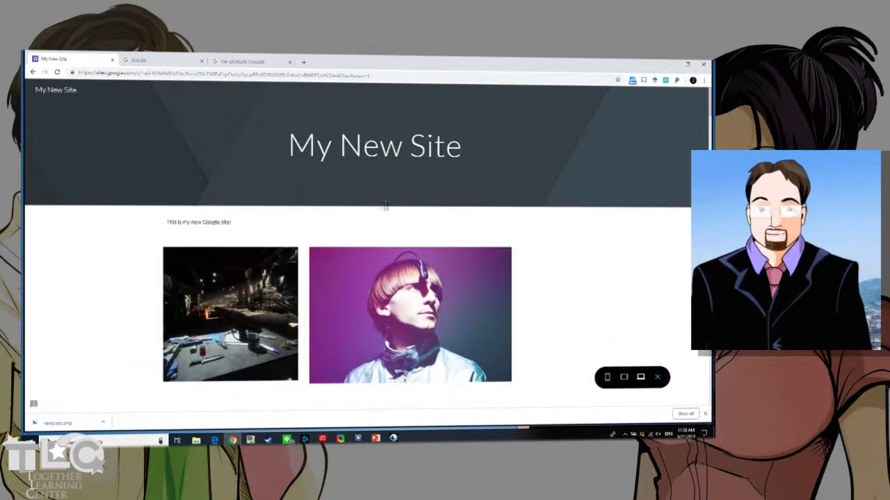
# Preview the home page at phone width and scroll through it
pyautogui.click(607, 379)
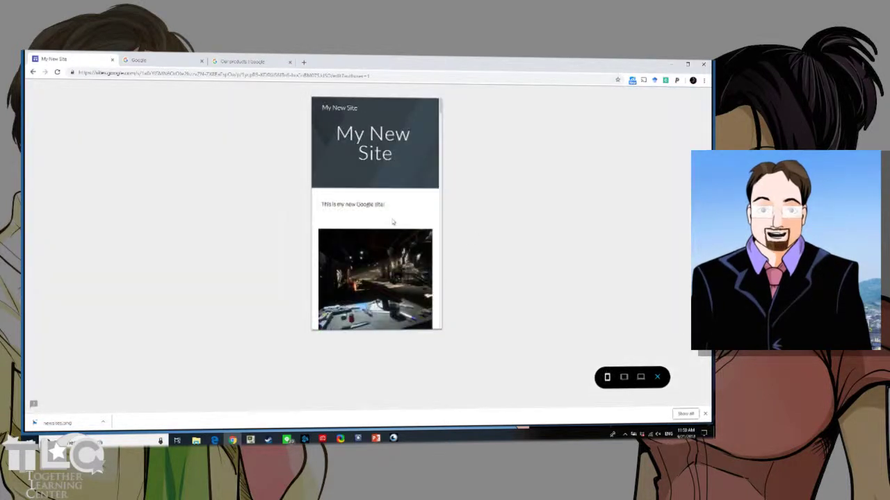
pyautogui.scroll(-3, 392, 222)
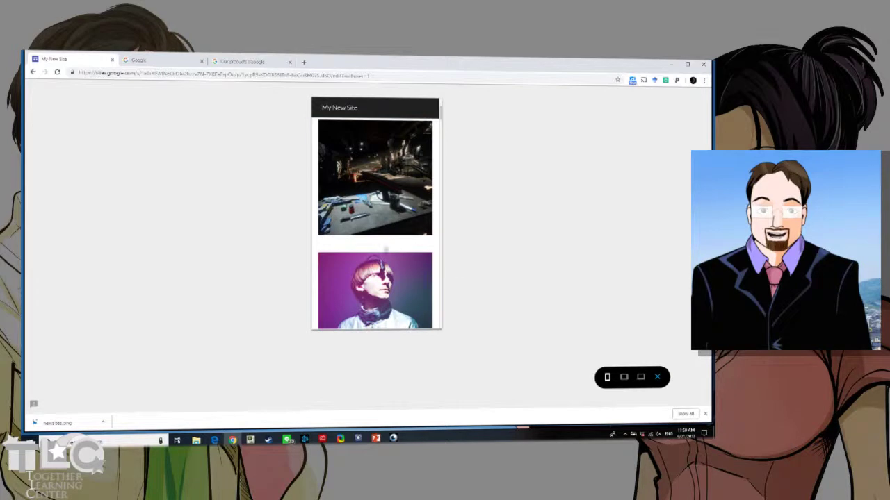
pyautogui.scroll(-5, 388, 300)
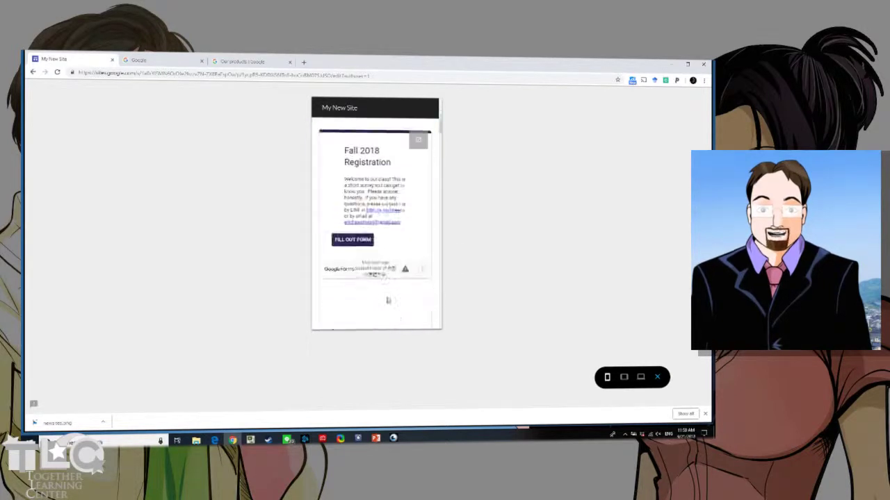
pyautogui.scroll(10, 387, 300)
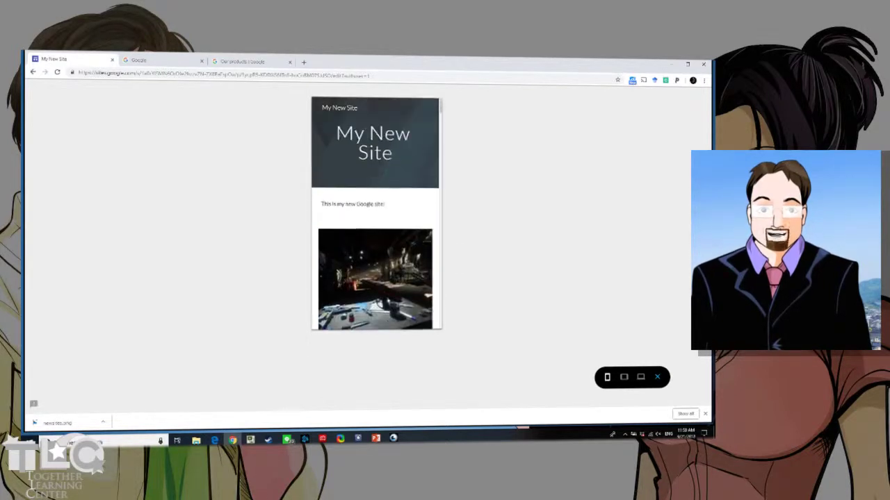
pyautogui.scroll(-2, 375, 278)
pyautogui.click(608, 377)
# Check the tablet and desktop previews, then exit the preview
pyautogui.click(624, 377)
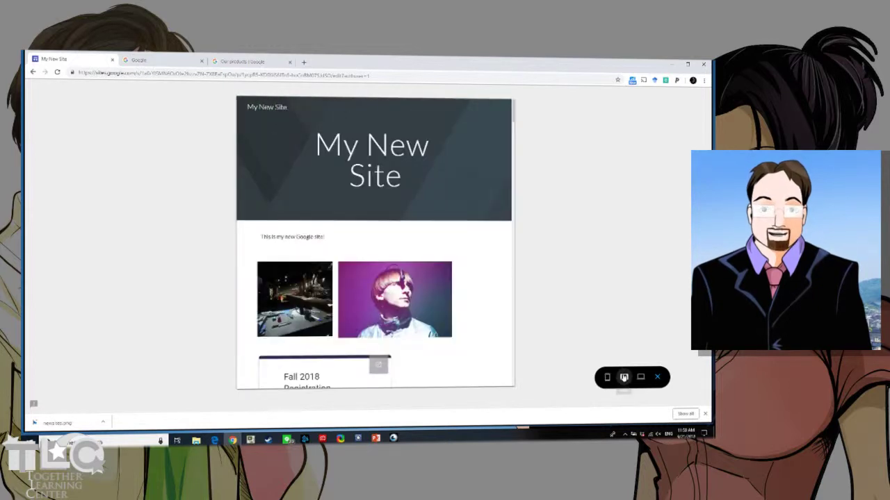
pyautogui.click(640, 377)
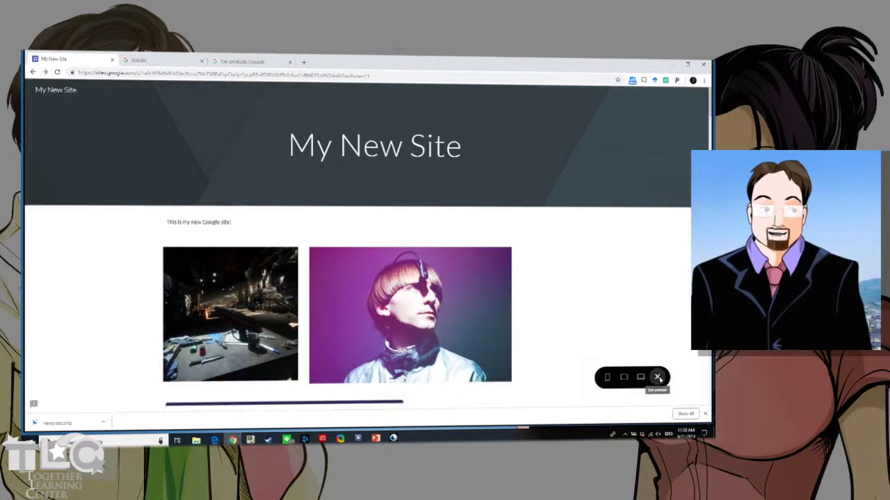
pyautogui.click(657, 377)
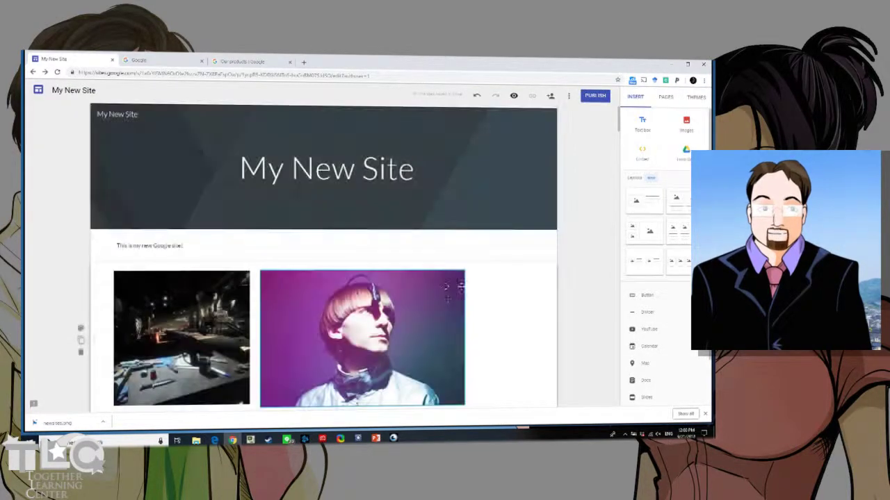
# Move the photo row above the welcome text, the portrait right, and the workshop photo beside the form
pyautogui.scroll(-5, 584, 252)
pyautogui.scroll(5, 584, 252)
pyautogui.scroll(-2, 584, 252)
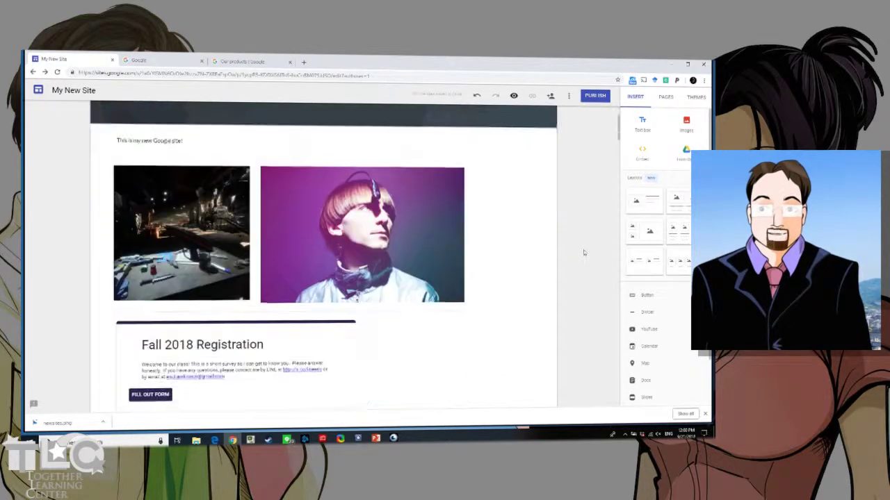
pyautogui.scroll(2, 584, 252)
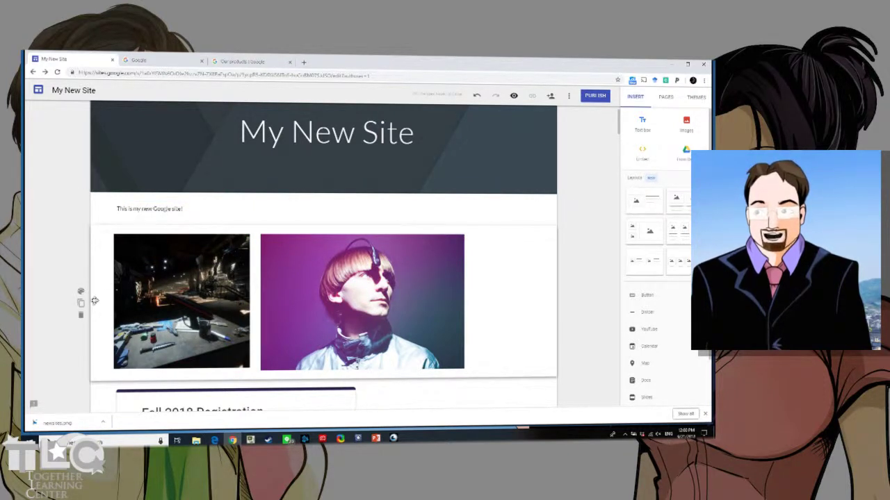
pyautogui.moveTo(95, 300); pyautogui.dragTo(146, 197)
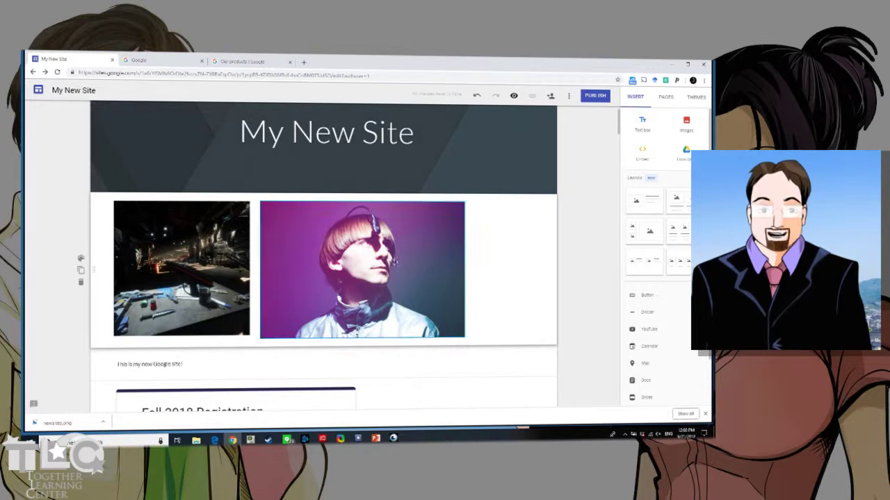
pyautogui.moveTo(389, 292); pyautogui.dragTo(460, 266)
pyautogui.moveTo(208, 278); pyautogui.dragTo(445, 314)
# Resize the purple portrait into a full-width, short banner
pyautogui.click(372, 202)
pyautogui.scroll(1, 372, 203)
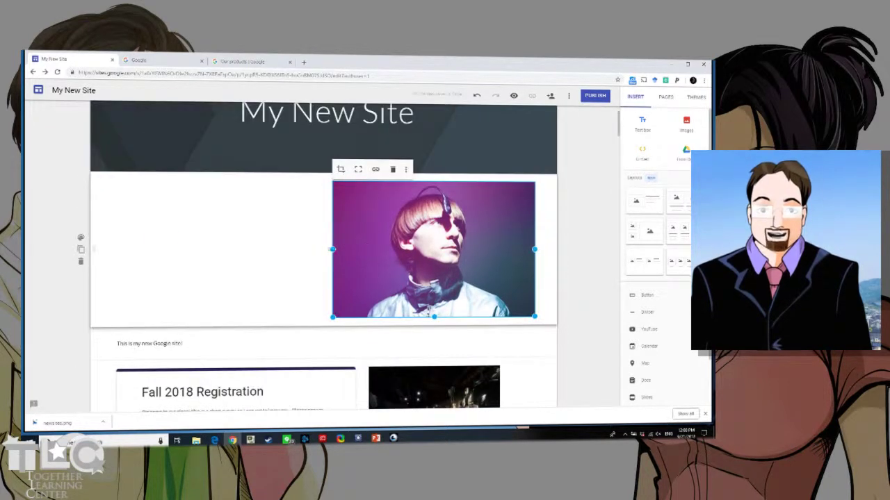
pyautogui.moveTo(239, 251); pyautogui.dragTo(109, 261)
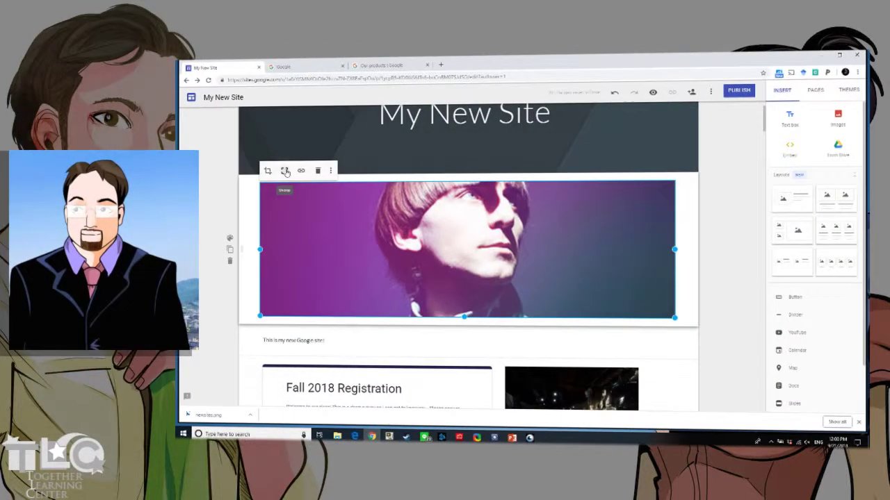
pyautogui.click(141, 168)
pyautogui.scroll(-2, 485, 259)
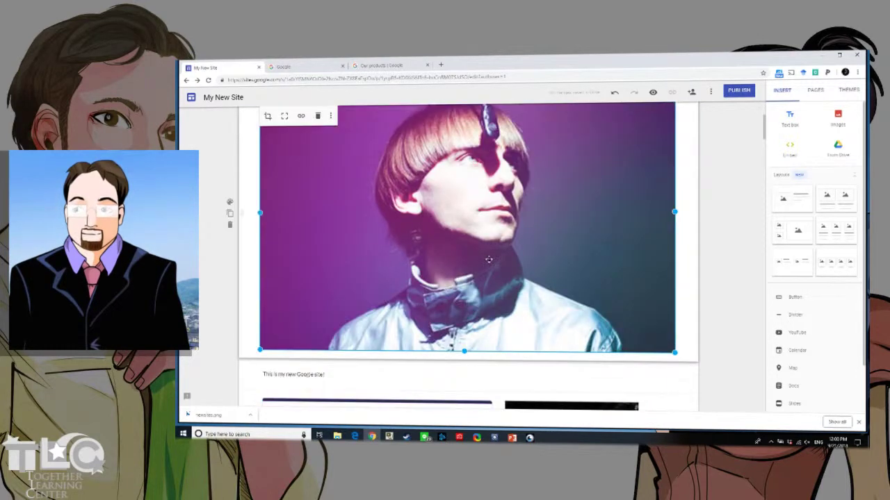
pyautogui.scroll(1, 488, 259)
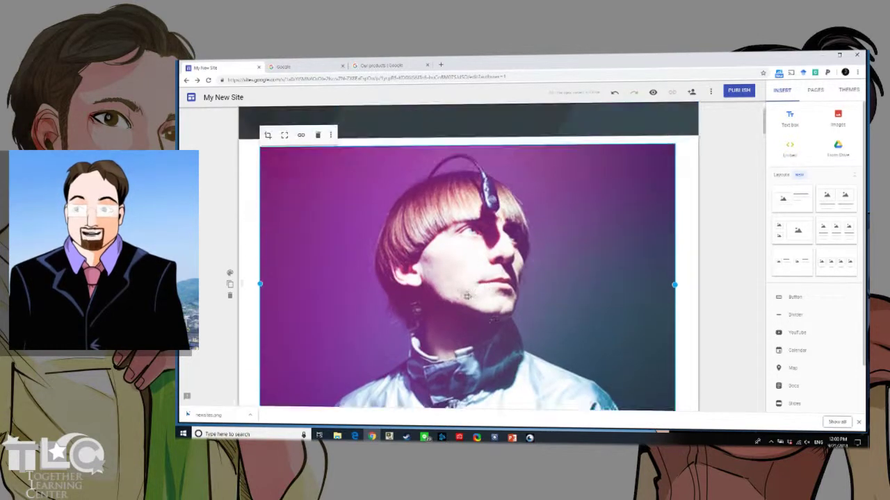
pyautogui.scroll(-1, 484, 304)
pyautogui.moveTo(464, 385); pyautogui.dragTo(733, 325)
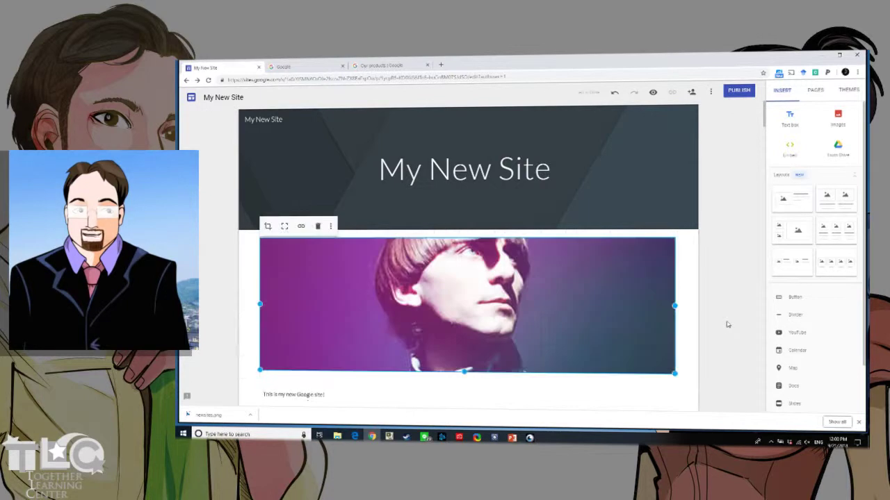
pyautogui.click(724, 320)
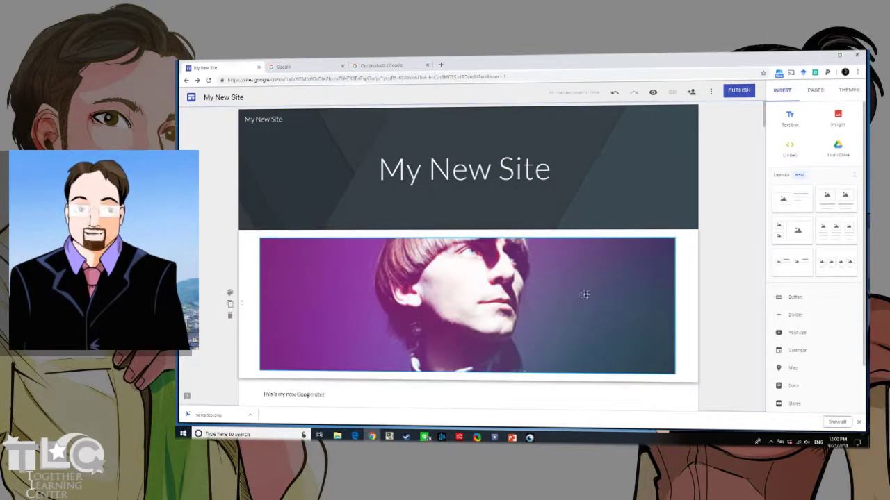
# Move the welcome text section above the portrait banner
pyautogui.scroll(-3, 626, 278)
pyautogui.scroll(2, 532, 293)
pyautogui.scroll(-1, 389, 288)
pyautogui.moveTo(243, 285); pyautogui.dragTo(410, 166)
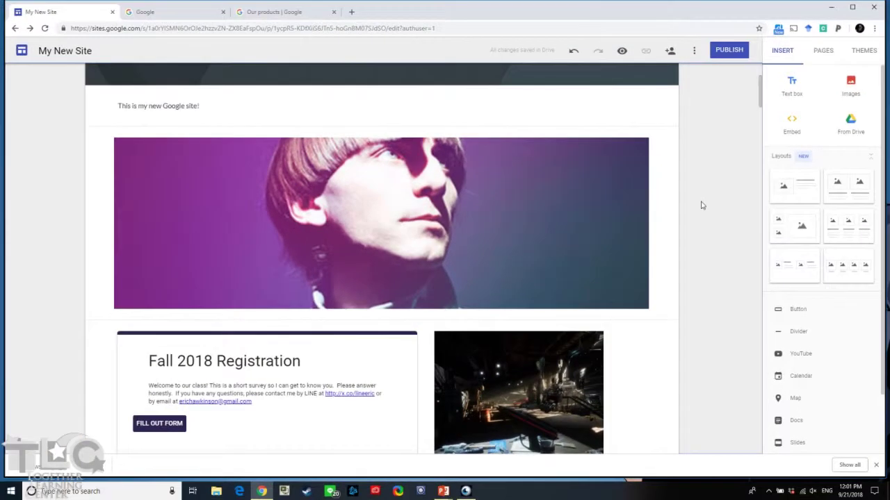
pyautogui.scroll(2, 702, 205)
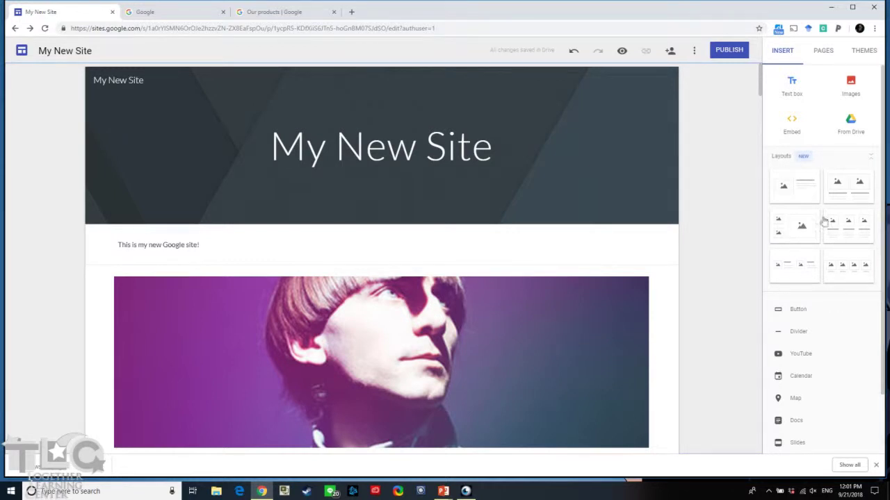
# Add an image-and-text layout section, leaving its image placeholder and title empty
pyautogui.click(786, 186)
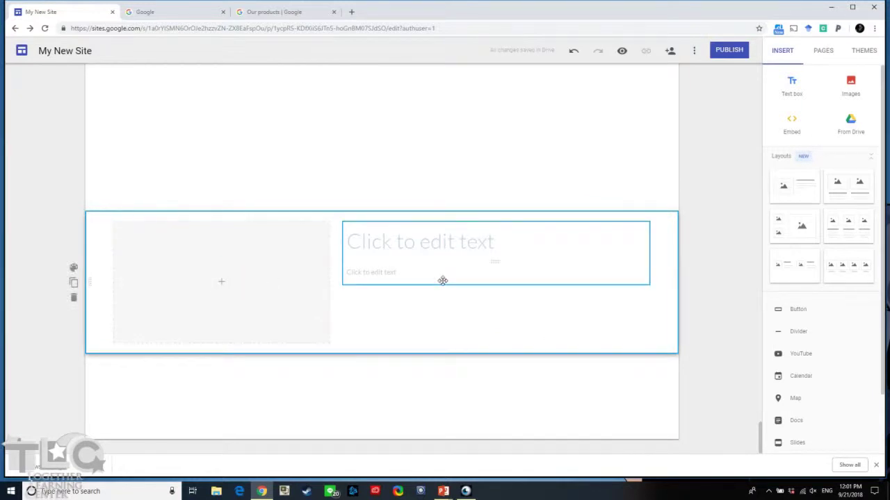
pyautogui.click(221, 283)
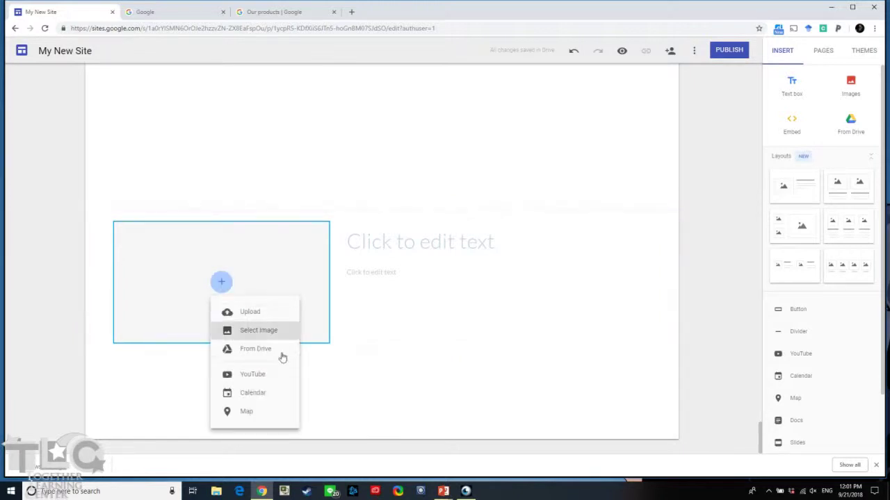
pyautogui.click(424, 239)
pyautogui.click(426, 239)
pyautogui.write('eraasdfasd')
pyautogui.press('BackSpace')
pyautogui.press('BackSpace')
pyautogui.press('BackSpace')
pyautogui.press('BackSpace')
pyautogui.press('BackSpace')
pyautogui.press('BackSpace')
pyautogui.press('BackSpace')
pyautogui.press('BackSpace')
pyautogui.press('BackSpace')
pyautogui.press('BackSpace')
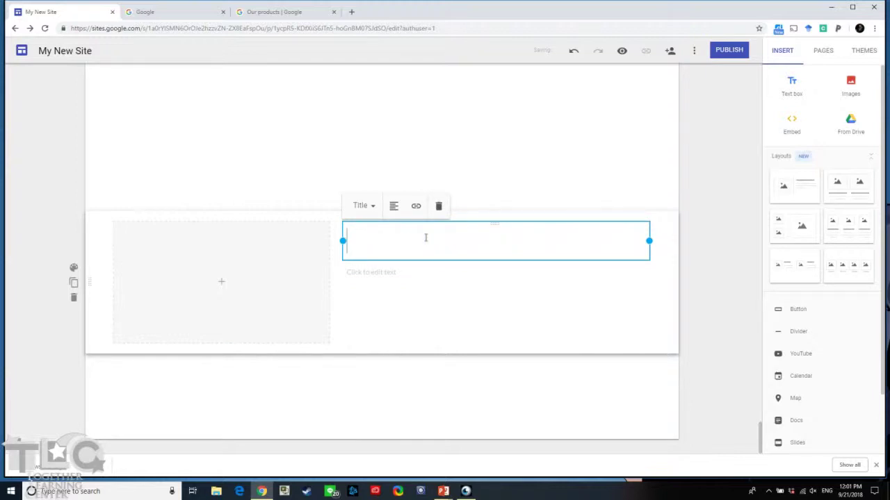
pyautogui.click(708, 227)
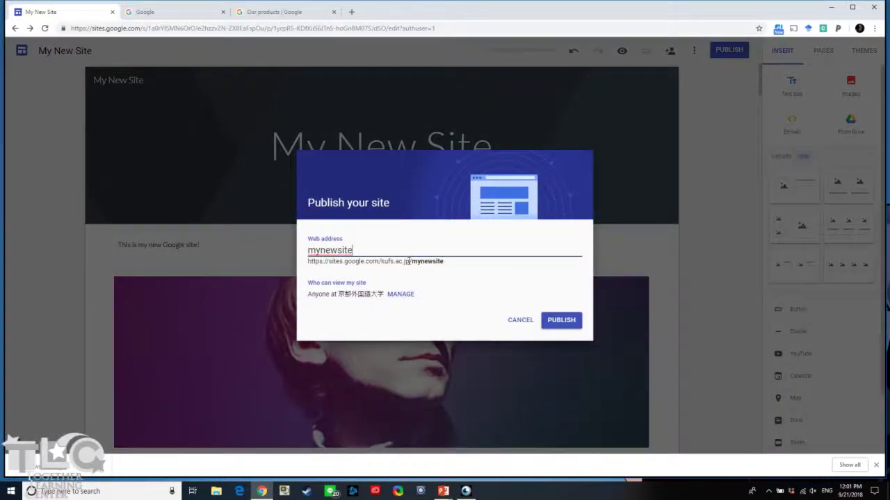
# Review the proposed mynewsite address and viewing settings, then cancel publishing
pyautogui.moveTo(409, 260); pyautogui.dragTo(464, 265)
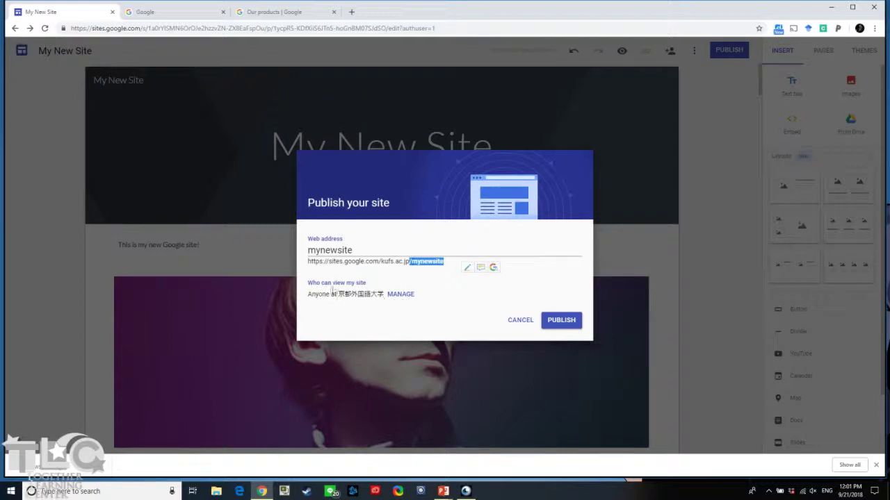
pyautogui.click(401, 296)
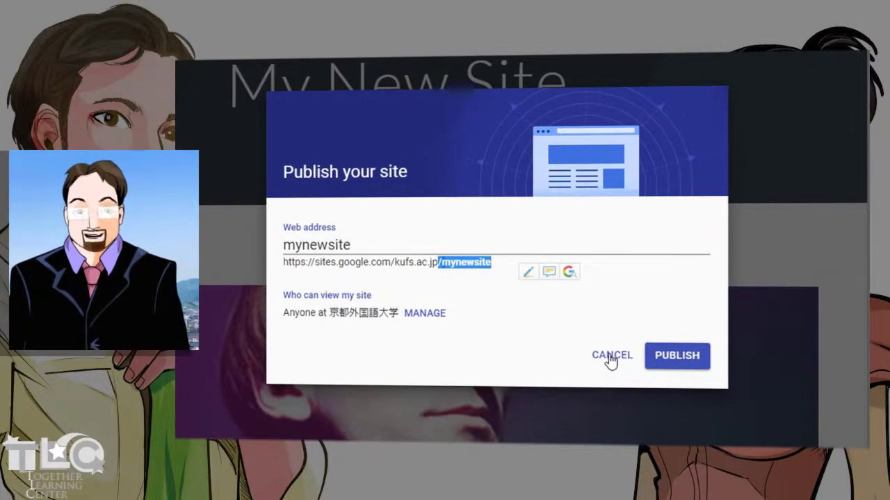
pyautogui.click(610, 358)
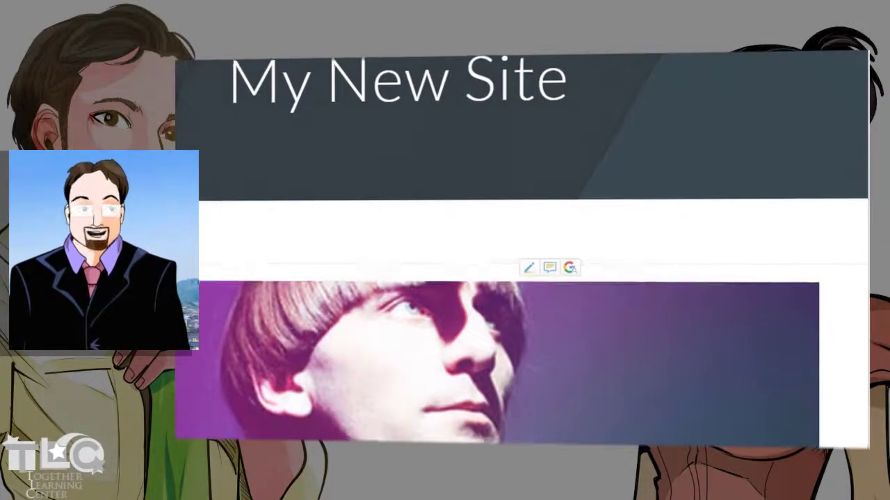
pyautogui.scroll(-1, 596, 350)
pyautogui.click(533, 212)
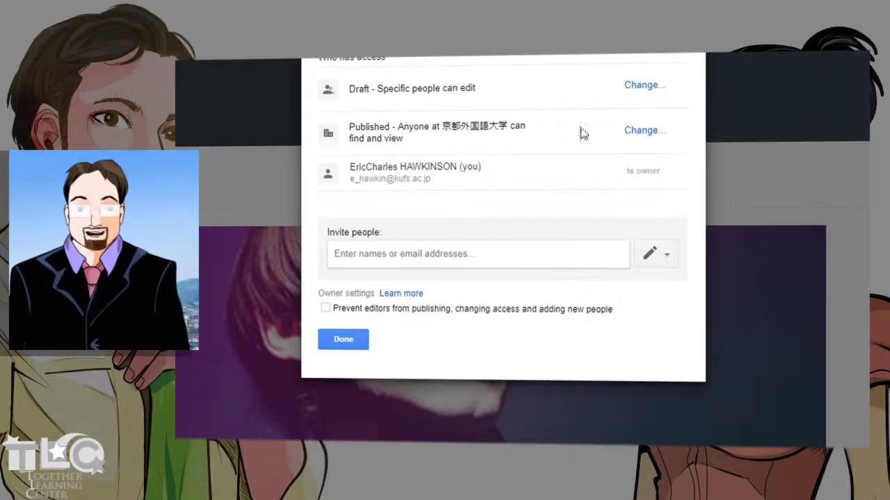
pyautogui.click(472, 256)
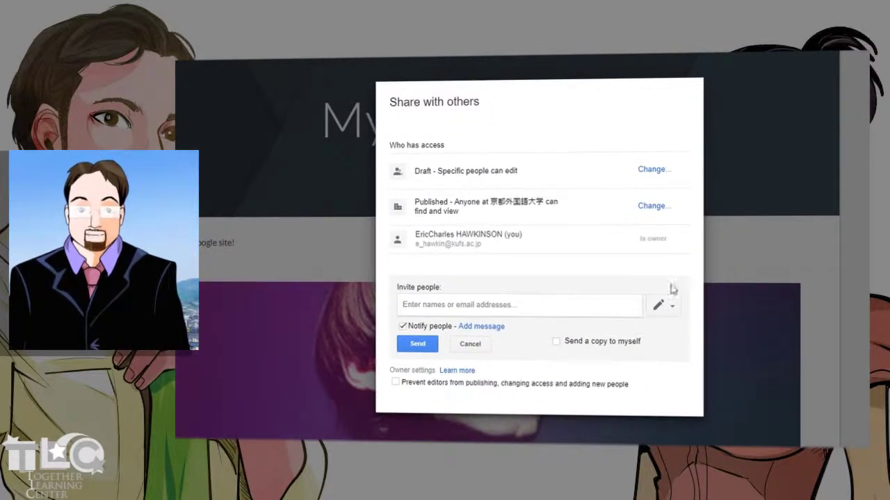
pyautogui.click(469, 345)
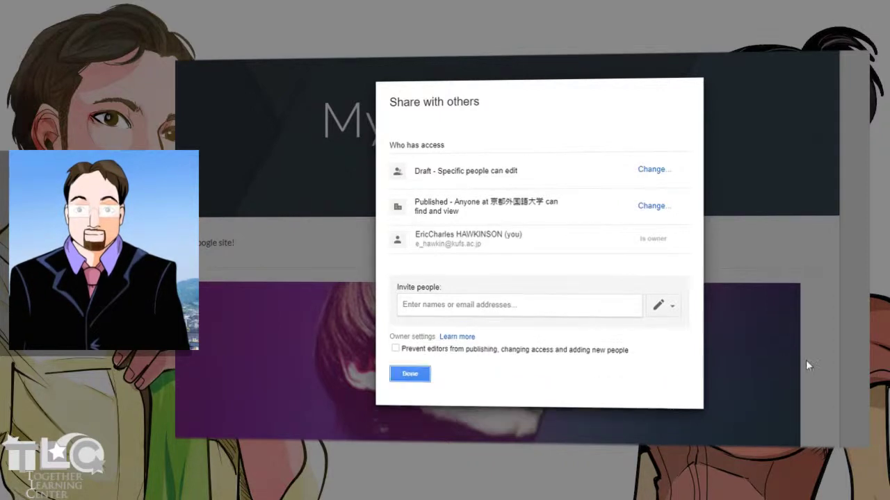
pyautogui.click(424, 378)
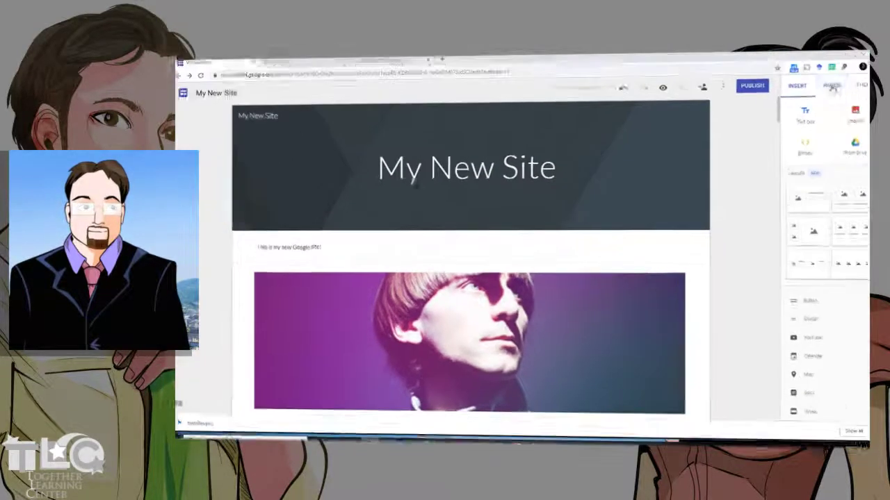
# Add a new page named 'A new page' from the Pages panel
pyautogui.click(821, 91)
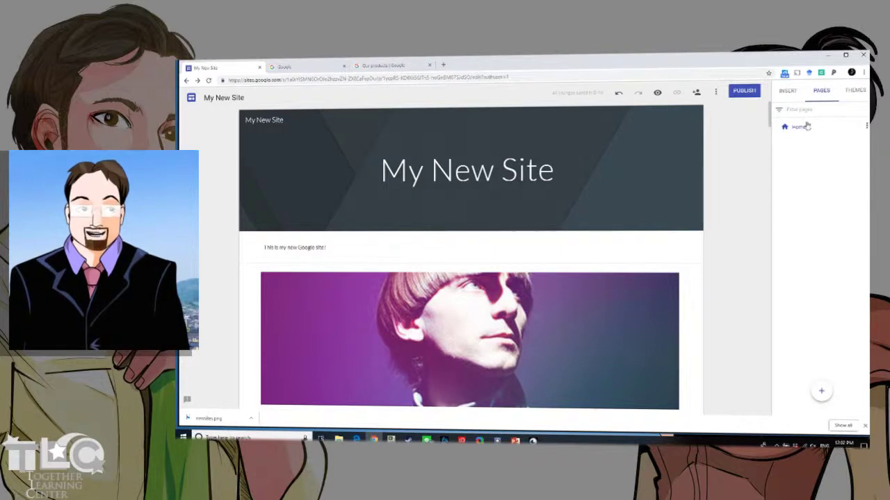
pyautogui.moveTo(821, 391)
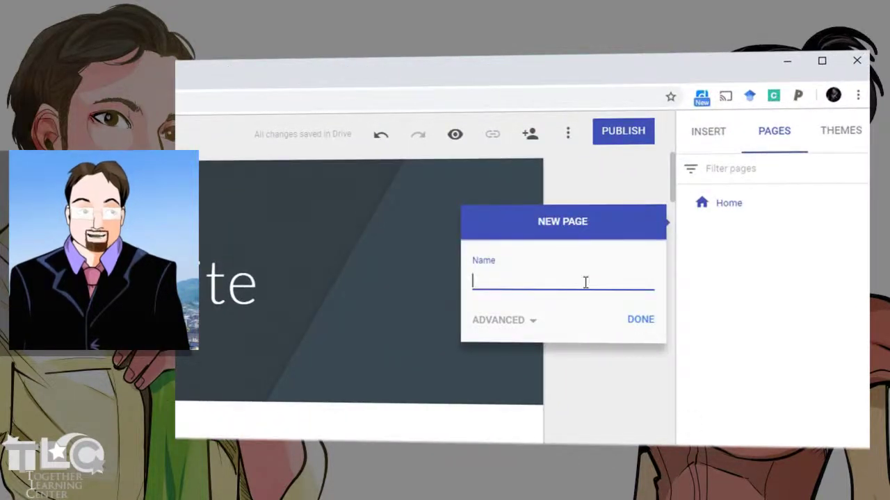
pyautogui.write('new page')
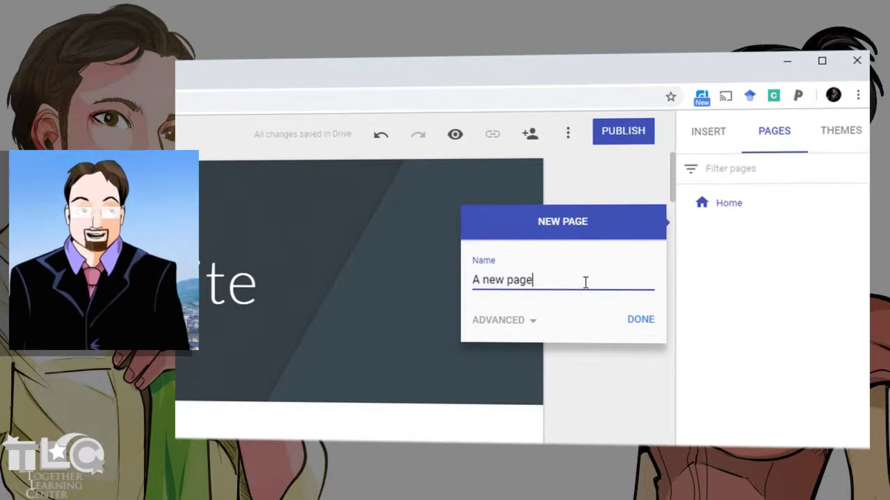
pyautogui.press('Return')
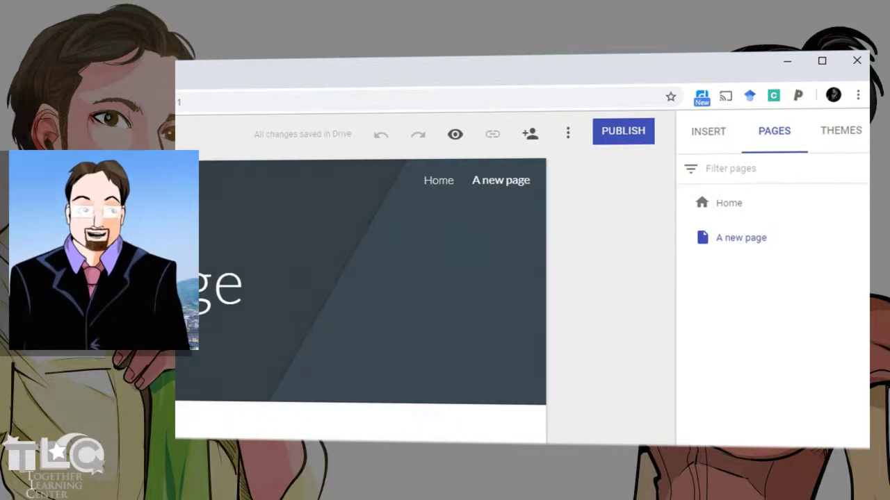
# Create another page named 'a another page'
pyautogui.click(770, 403)
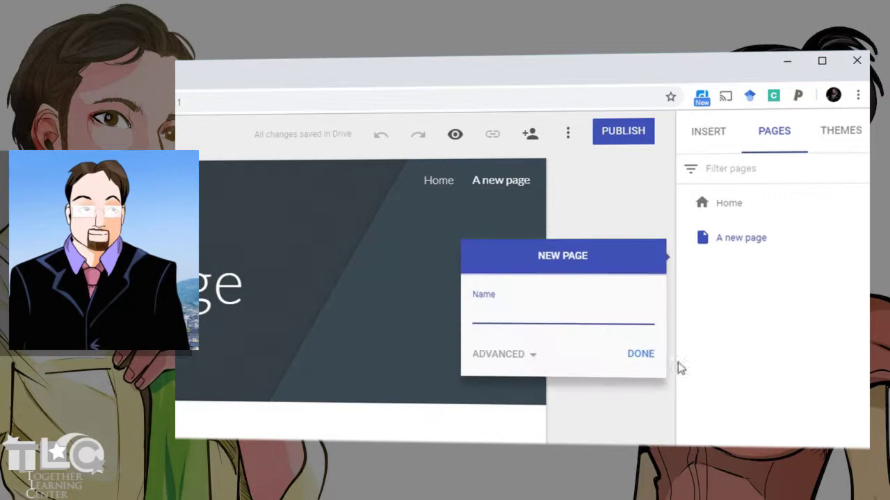
pyautogui.write('a another page')
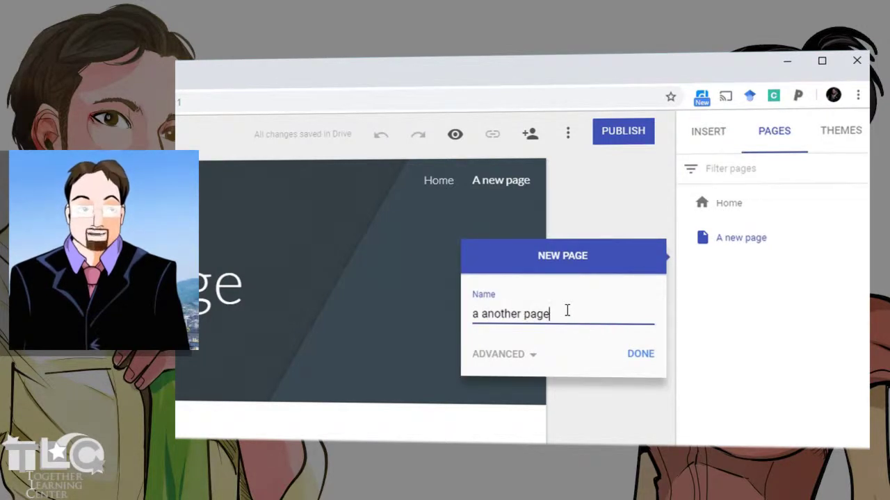
pyautogui.press('Return')
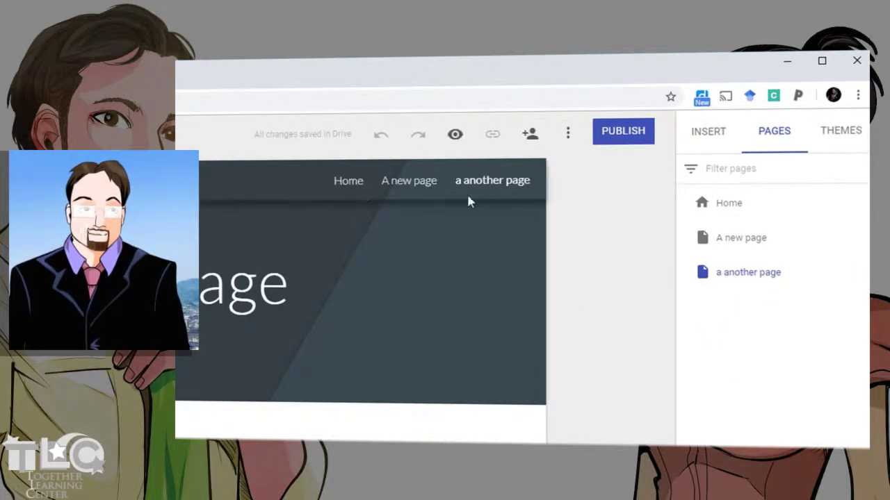
# Nest 'a another page' under 'A new page' and show the site themes
pyautogui.click(864, 273)
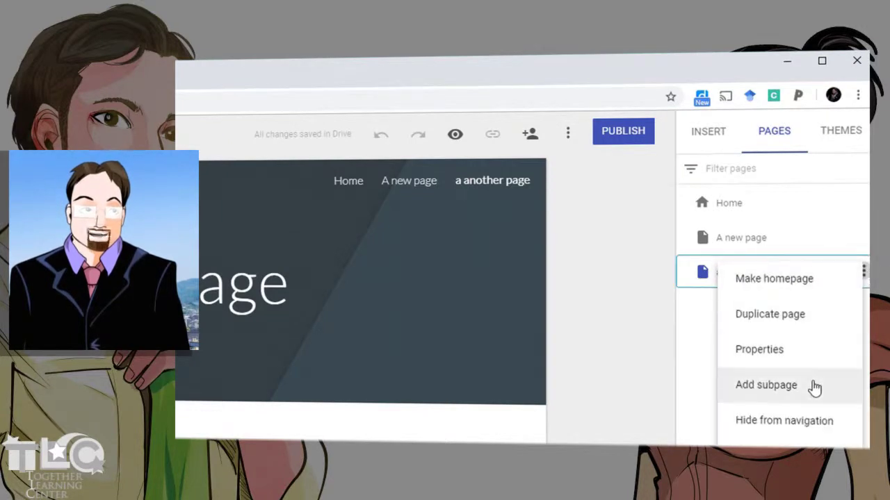
pyautogui.click(605, 337)
pyautogui.moveTo(779, 278); pyautogui.dragTo(789, 258)
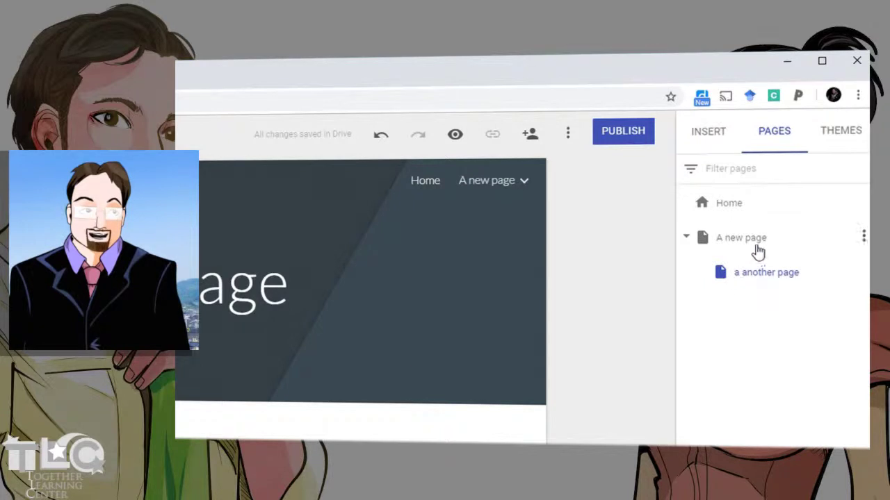
pyautogui.moveTo(513, 185)
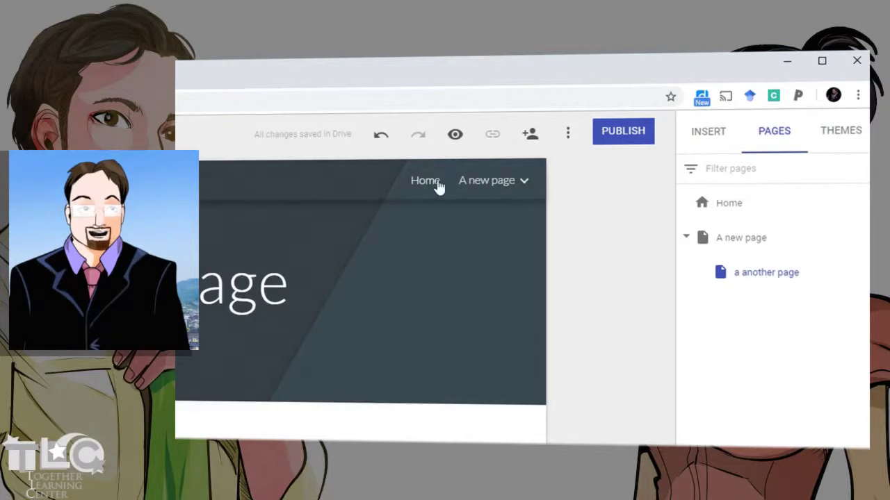
pyautogui.moveTo(486, 181)
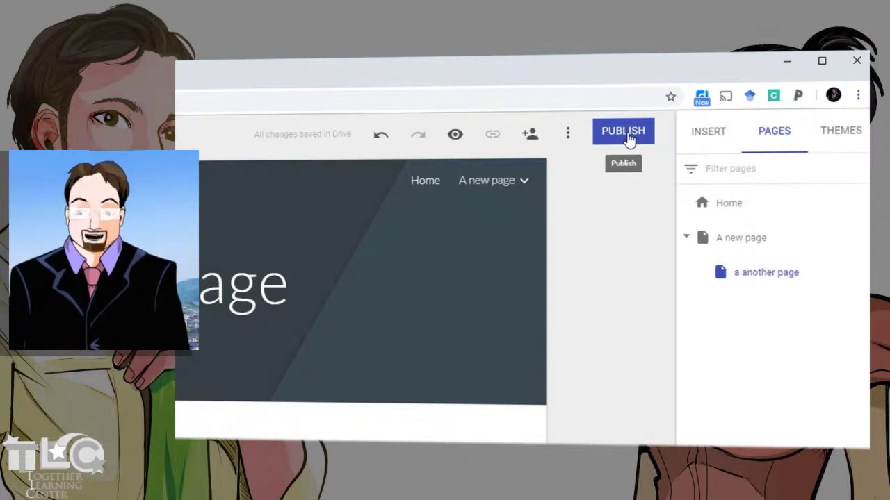
pyautogui.click(852, 143)
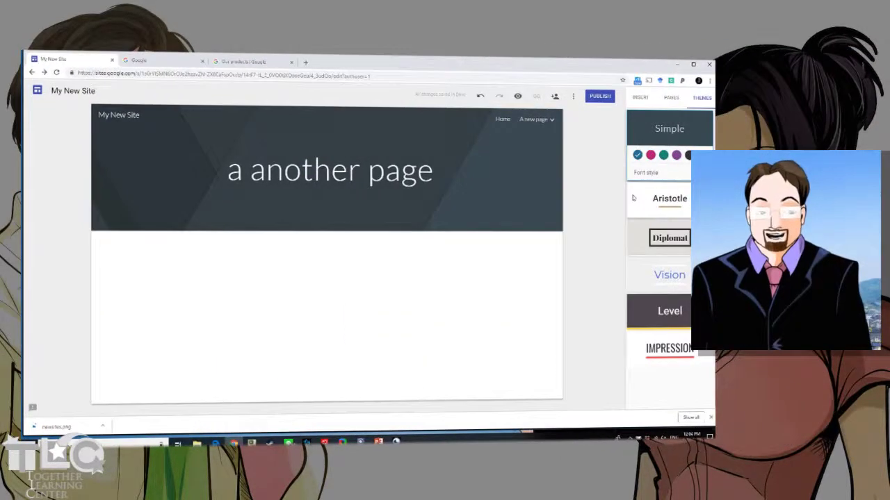
# Try the Aristotle, Diplomat, Simple and Impression themes with different colour options
pyautogui.click(636, 198)
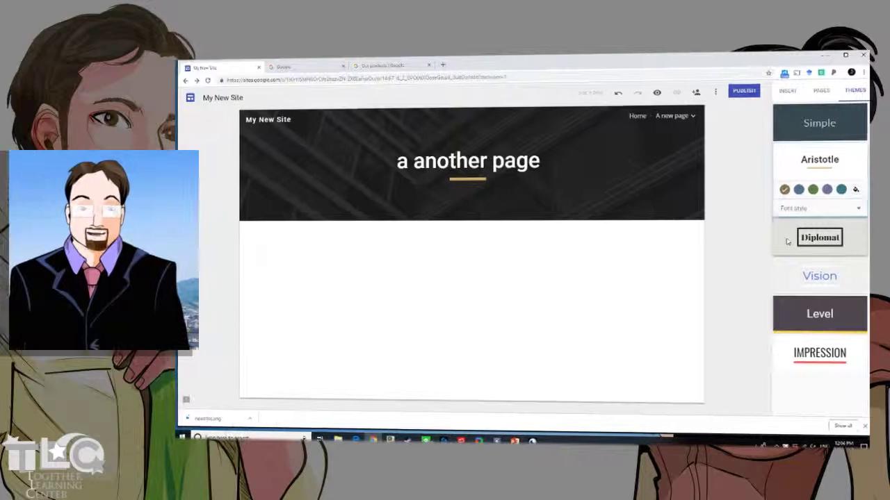
pyautogui.click(792, 230)
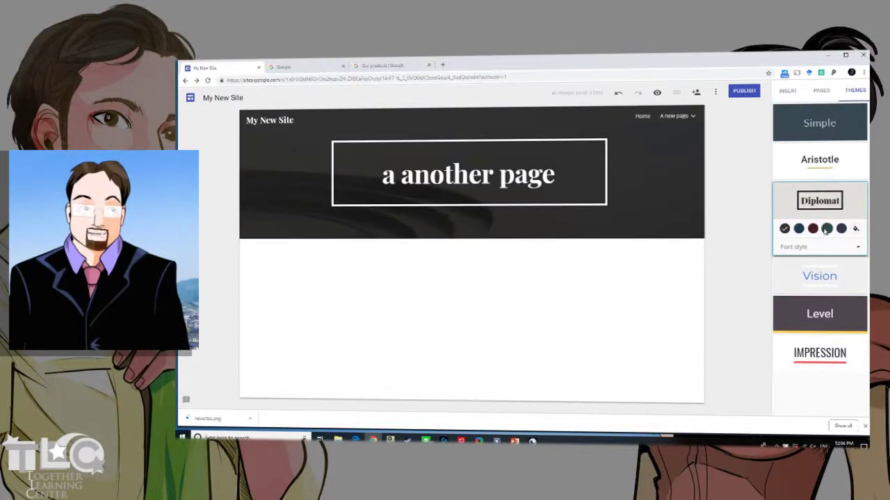
pyautogui.click(827, 229)
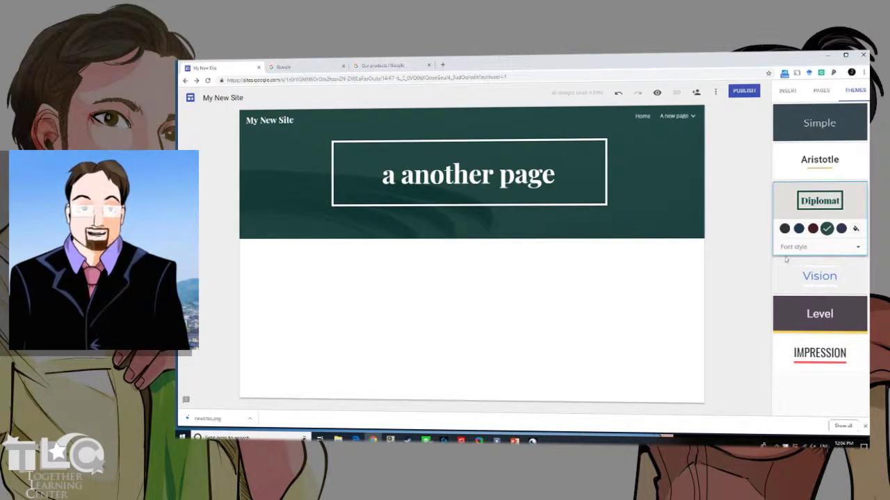
pyautogui.click(798, 229)
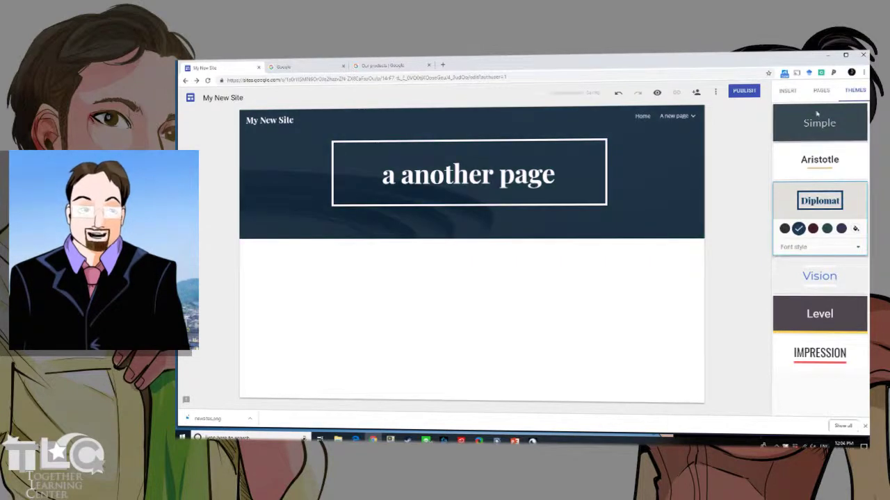
pyautogui.click(799, 125)
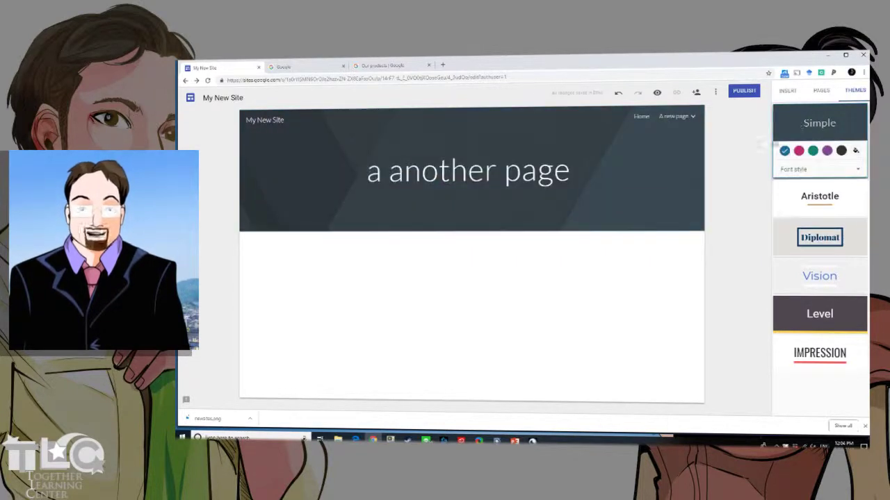
pyautogui.click(827, 151)
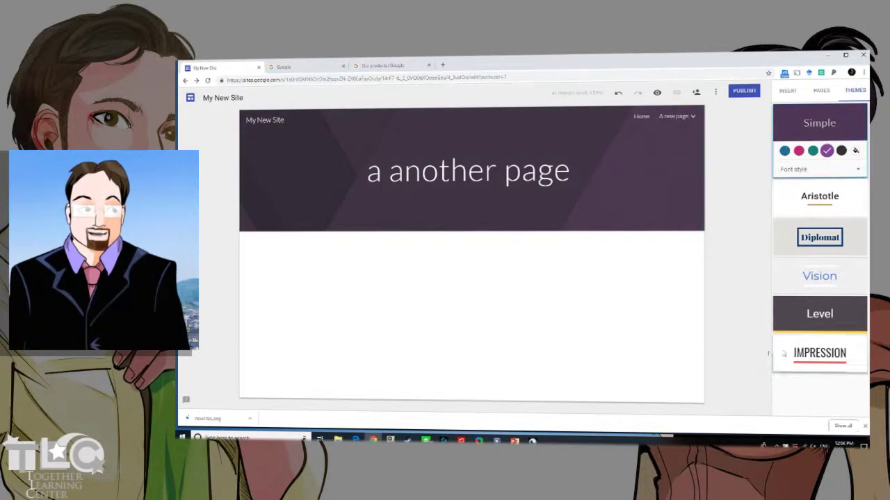
pyautogui.click(819, 353)
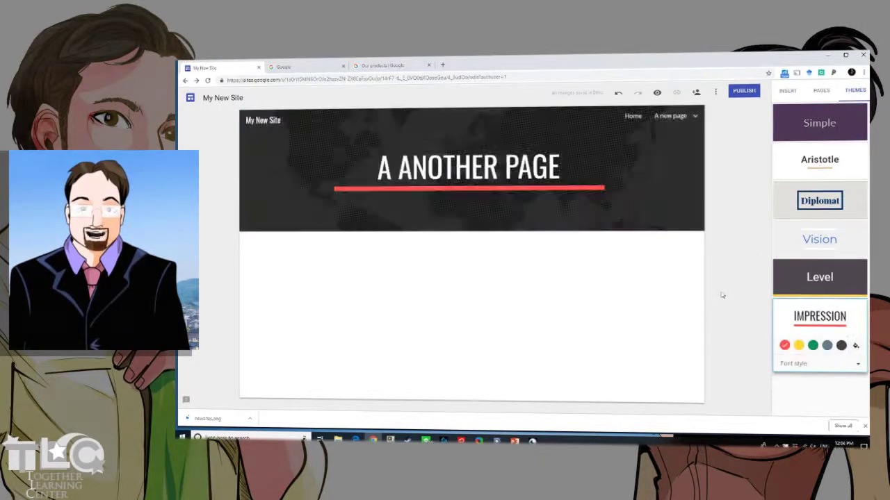
pyautogui.click(841, 346)
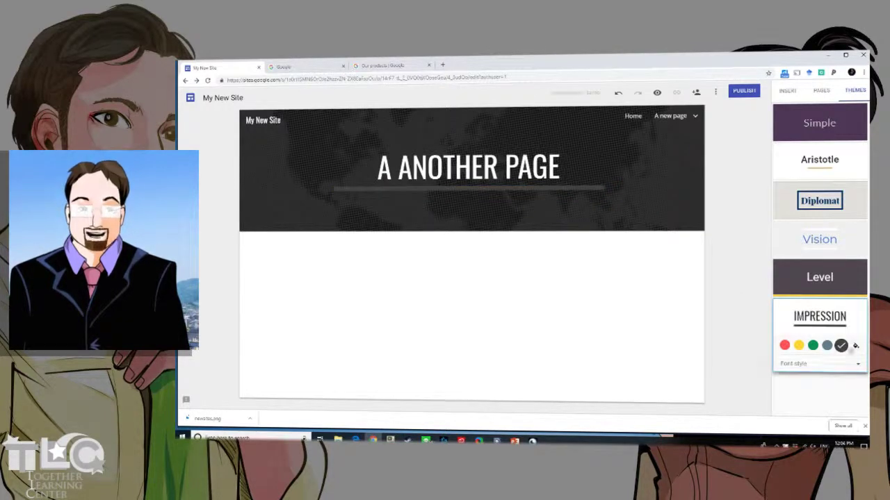
pyautogui.click(784, 345)
# Apply the Vision theme, then bring up the Introduction to Google Sites slides
pyautogui.click(774, 241)
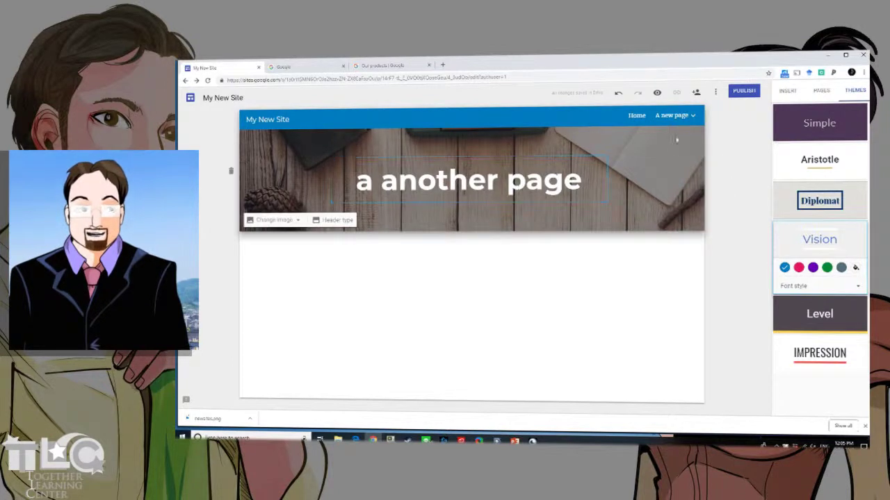
pyautogui.moveTo(667, 118)
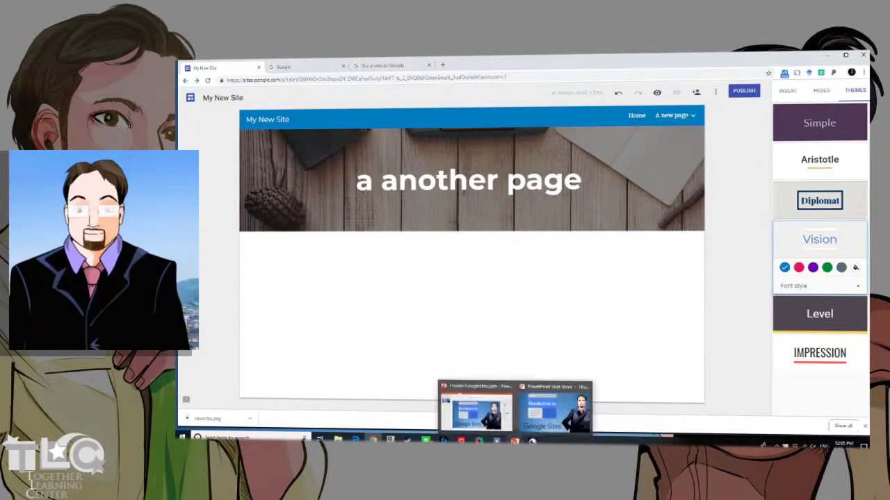
pyautogui.click(453, 248)
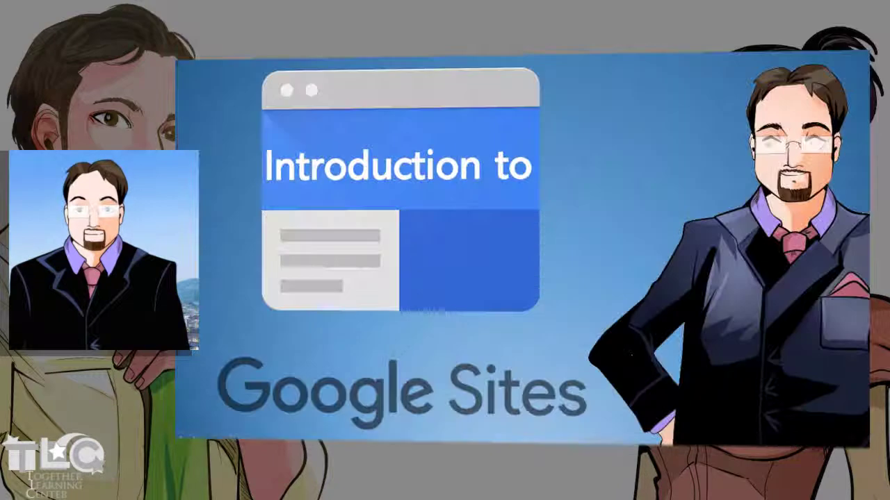